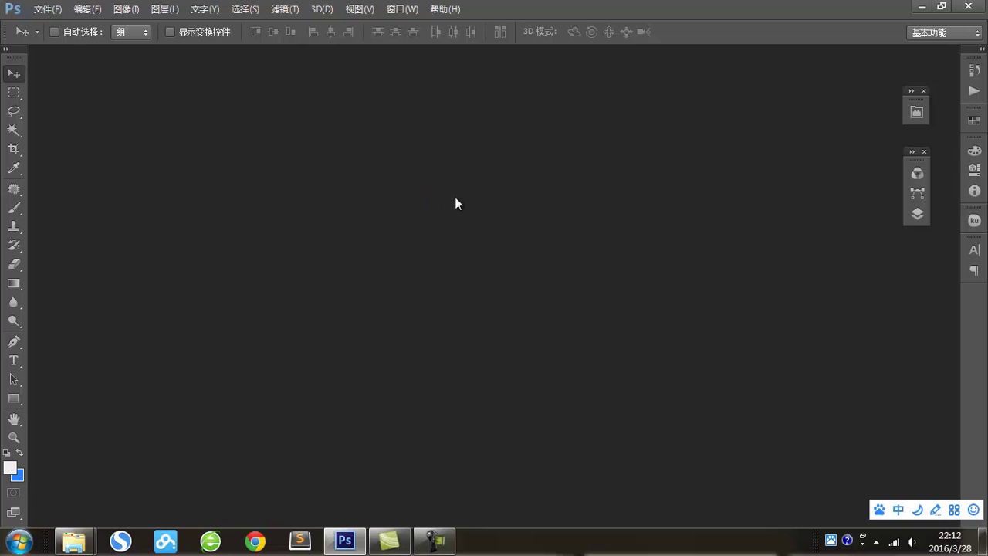
Create a blank document 640 × 1136 pixels at 72 pixels per inch with a white background.
{"action": "key", "text": "ctrl+n"}
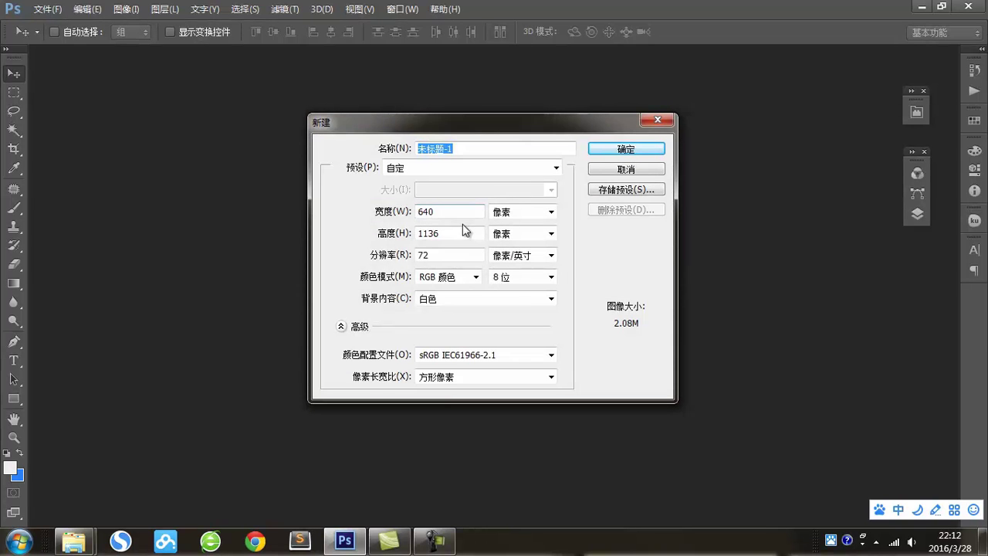
{"action": "left_click", "coordinate": [598, 153]}
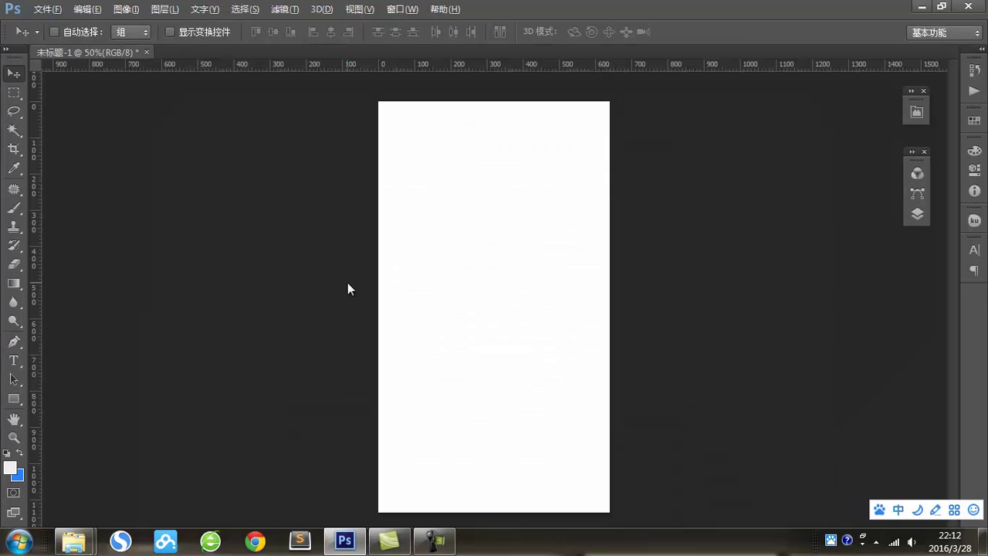
Generate guides with 20 px left and right margins and a 128 px top margin, plus a vertical centre guide.
{"action": "type", "text": "20"}
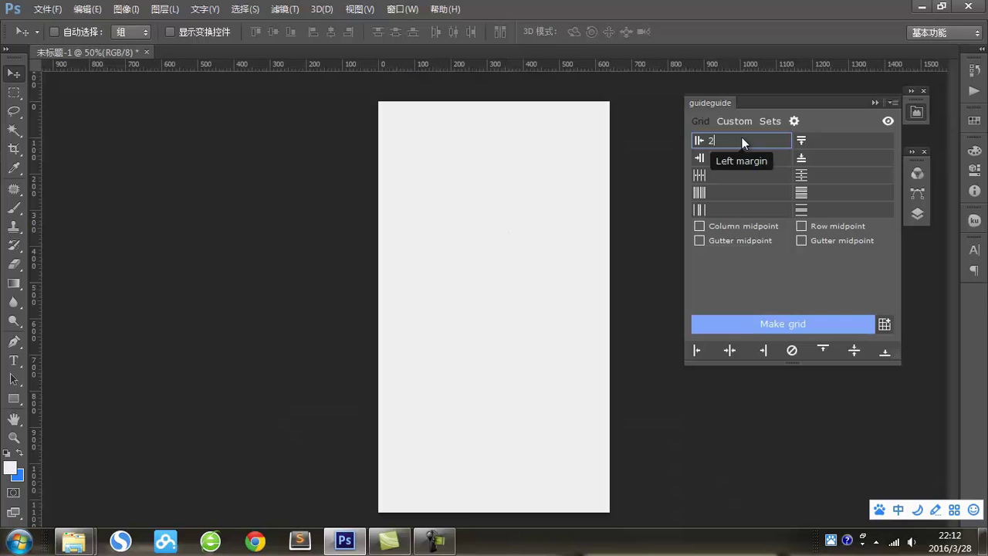
{"action": "left_click", "coordinate": [756, 157]}
{"action": "type", "text": "20"}
{"action": "left_click", "coordinate": [827, 140]}
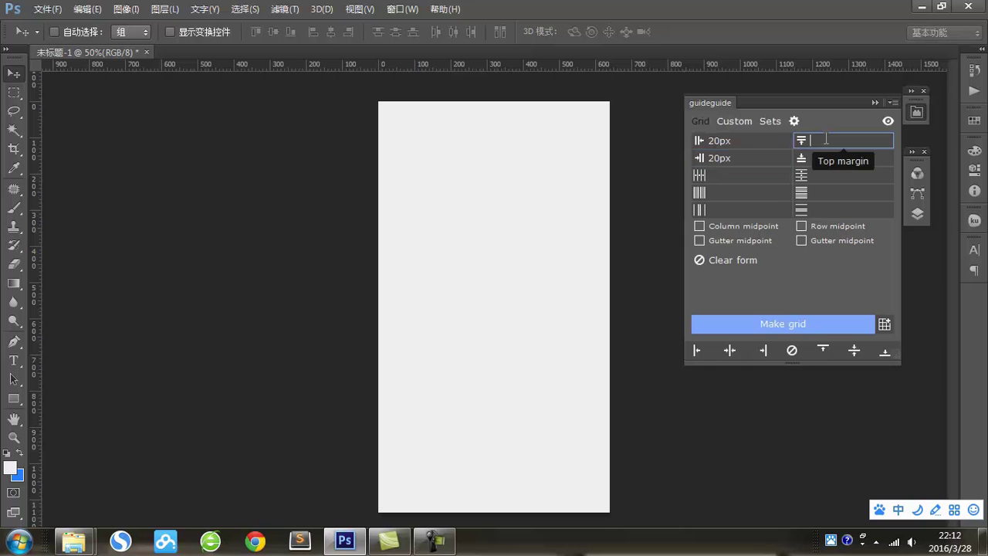
{"action": "type", "text": "128"}
{"action": "key", "text": "Return"}
{"action": "left_click", "coordinate": [730, 350]}
{"action": "left_click", "coordinate": [543, 362]}
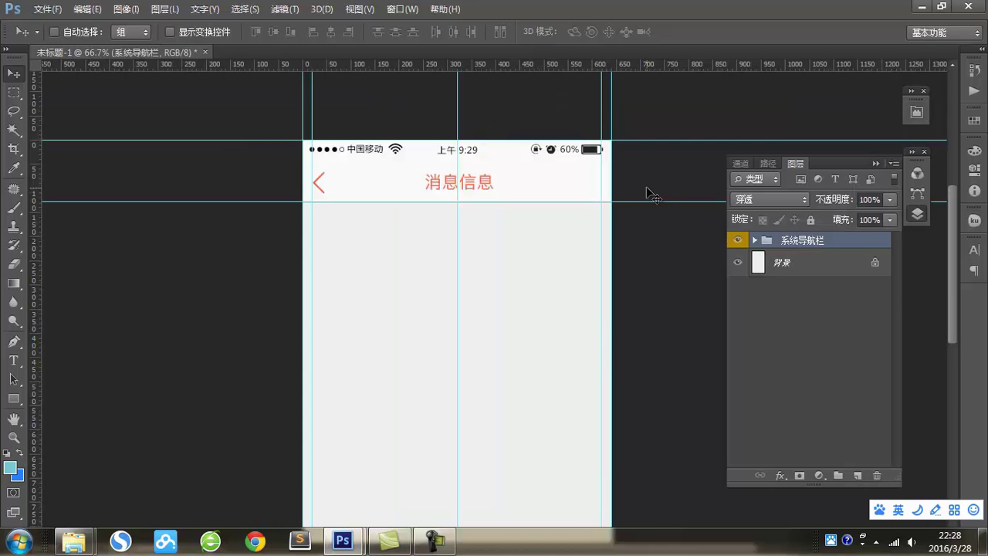
Create a rectangle shape 640 px wide and 90 px high below the navigation bar.
{"action": "left_click", "coordinate": [14, 398]}
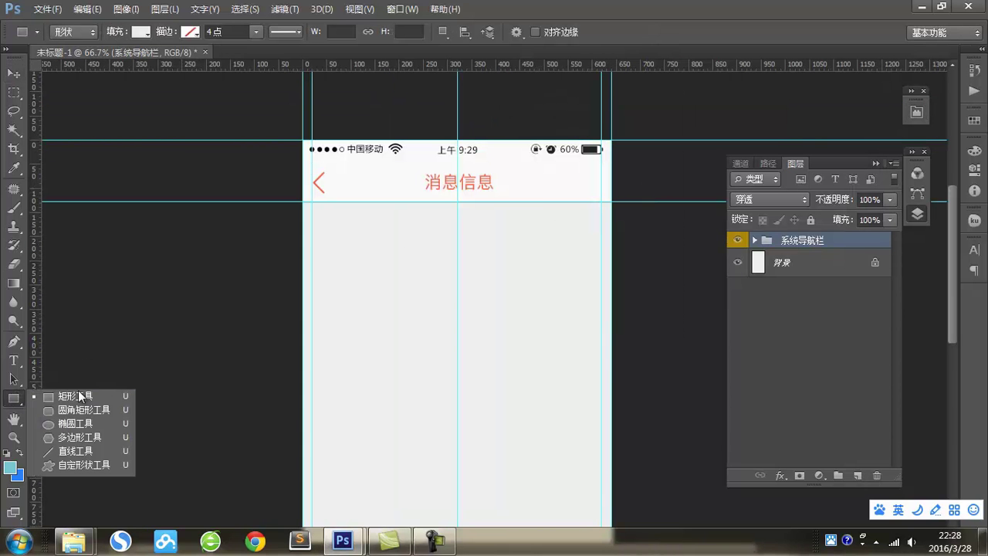
{"action": "left_click", "coordinate": [410, 225]}
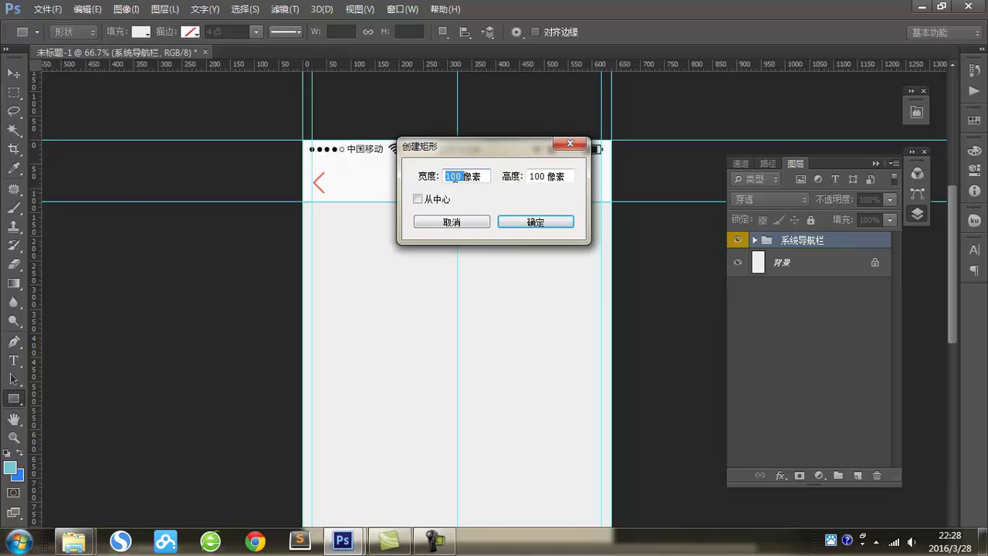
{"action": "type", "text": "640"}
{"action": "left_click", "coordinate": [538, 177]}
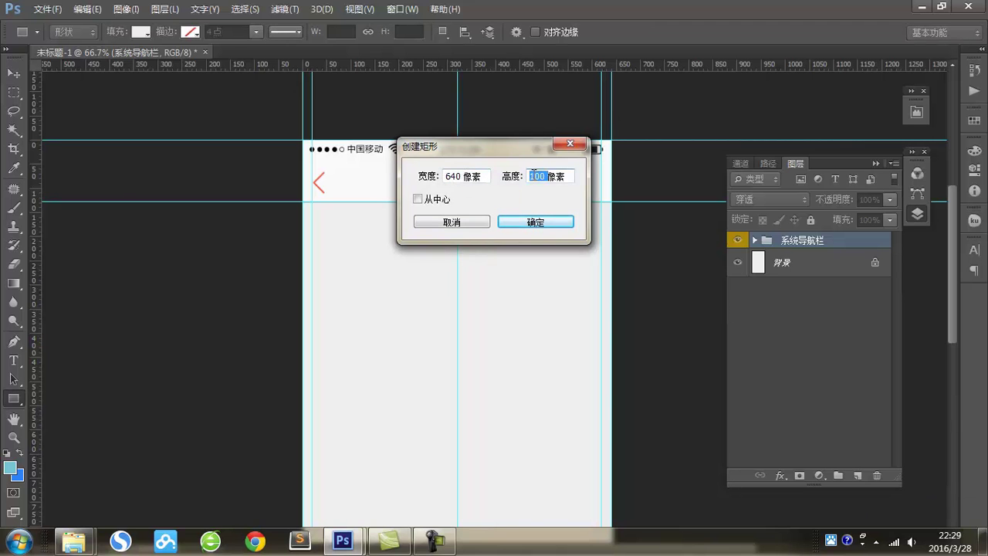
{"action": "type", "text": "90"}
{"action": "key", "text": "Return"}
Fill the 640 × 90 px rectangle with white and move it flush under the navigation bar across the full page width.
{"action": "left_click", "coordinate": [142, 33]}
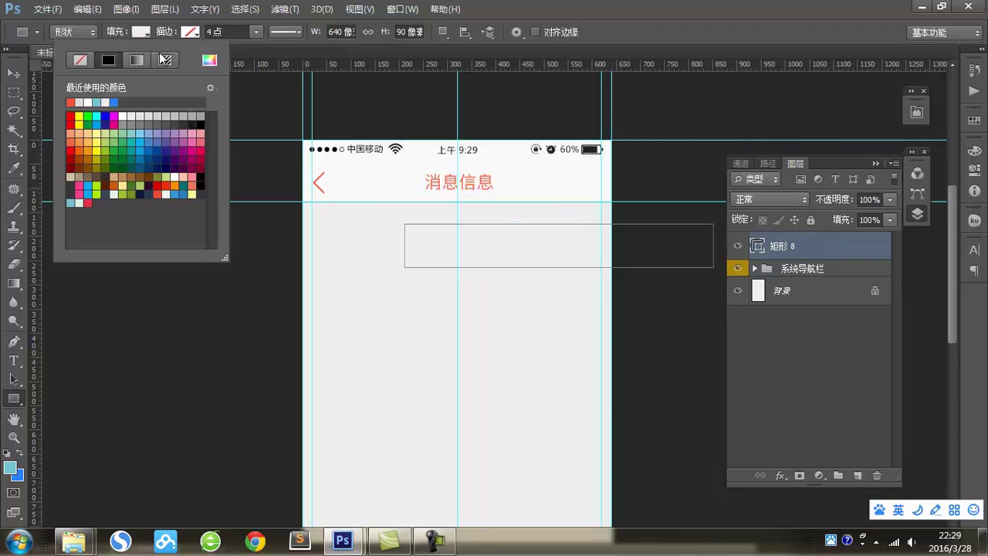
{"action": "left_click", "coordinate": [126, 116]}
{"action": "key", "text": "v"}
{"action": "left_click_drag", "start_coordinate": [432, 257], "coordinate": [331, 236]}
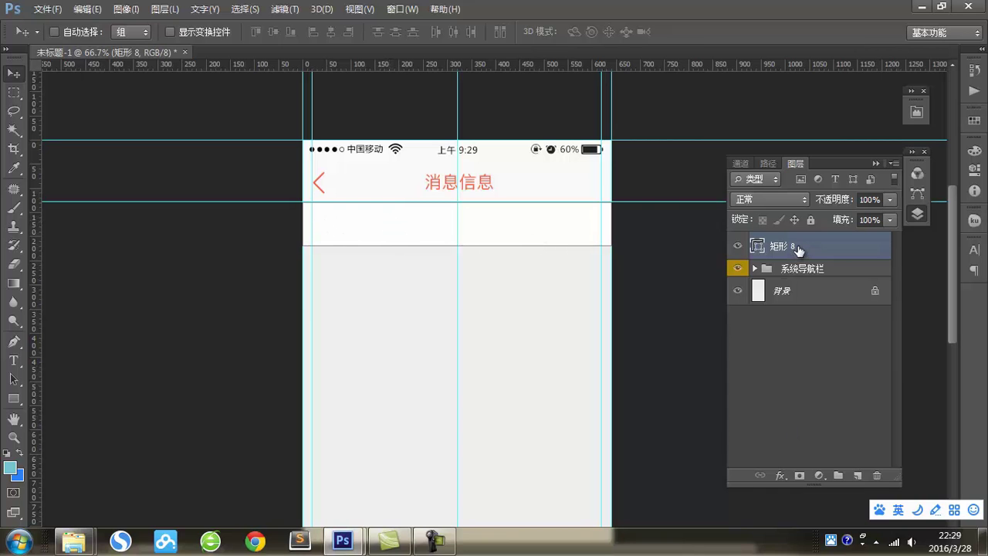
Add a drop shadow to the white rectangle with 25% opacity, 90° angle, global light off and 1 px distance.
{"action": "left_click", "coordinate": [780, 474]}
{"action": "left_click", "coordinate": [786, 459]}
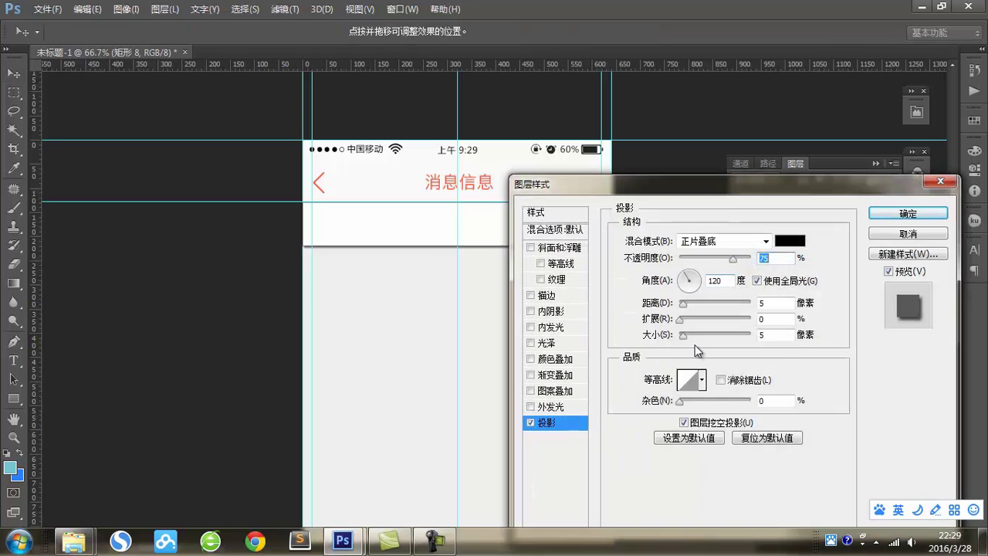
{"action": "left_click", "coordinate": [756, 280]}
{"action": "key", "text": "BackSpace"}
{"action": "key", "text": "BackSpace"}
{"action": "type", "text": "25"}
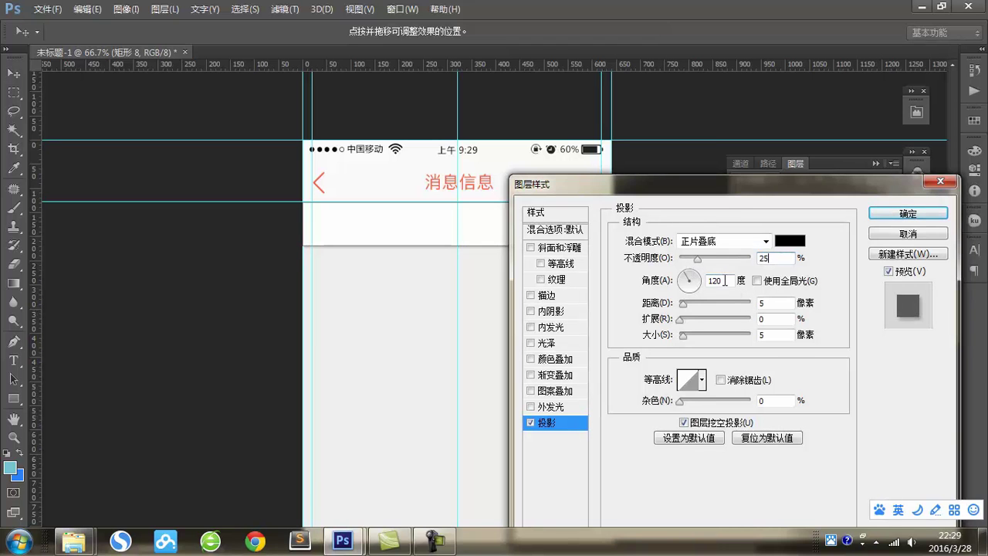
{"action": "double_click", "coordinate": [725, 280]}
{"action": "type", "text": "90"}
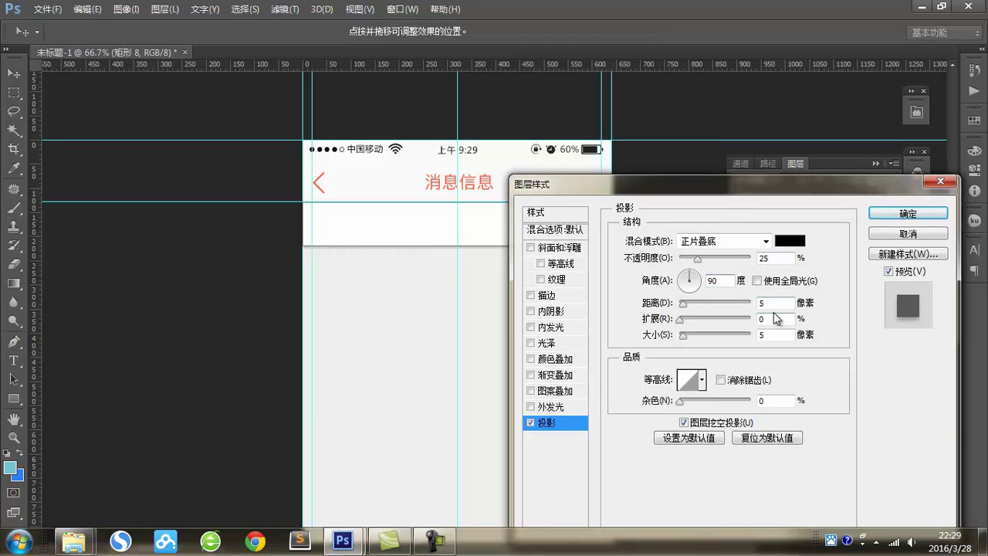
{"action": "double_click", "coordinate": [775, 304]}
{"action": "type", "text": "1"}
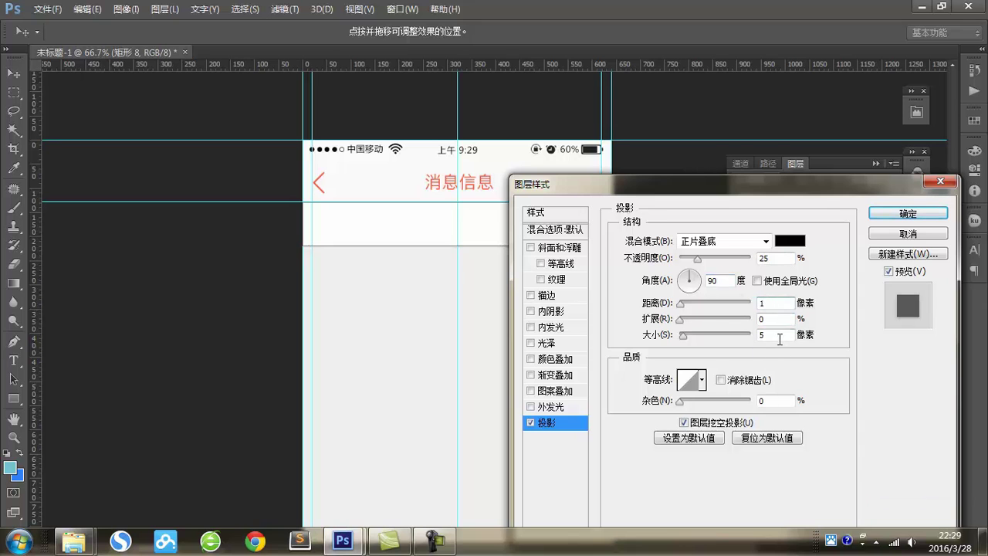
{"action": "left_click", "coordinate": [895, 214]}
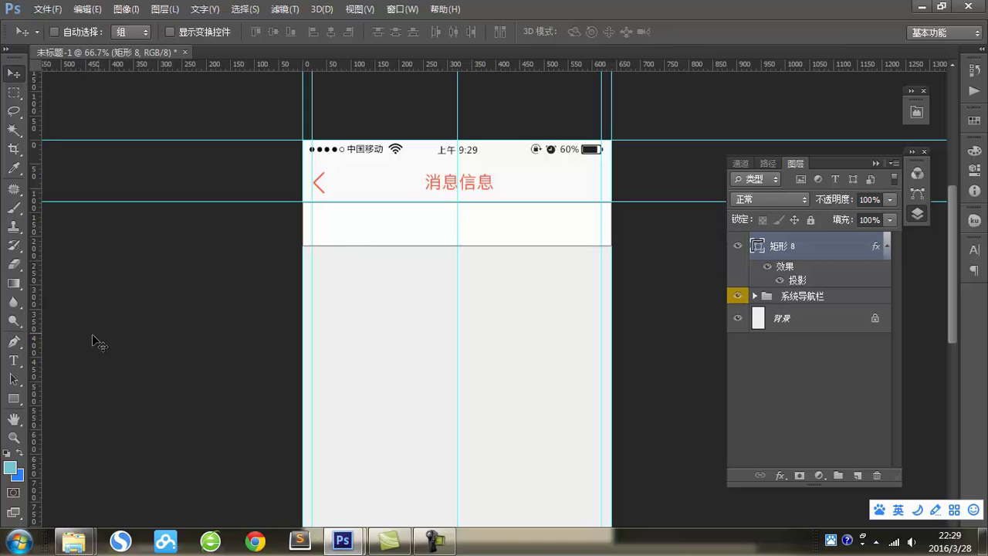
Add the tab labels 消息 and 公告 to the two halves of the white bar and nudge them slightly left.
{"action": "left_click", "coordinate": [14, 361]}
{"action": "left_click", "coordinate": [349, 286]}
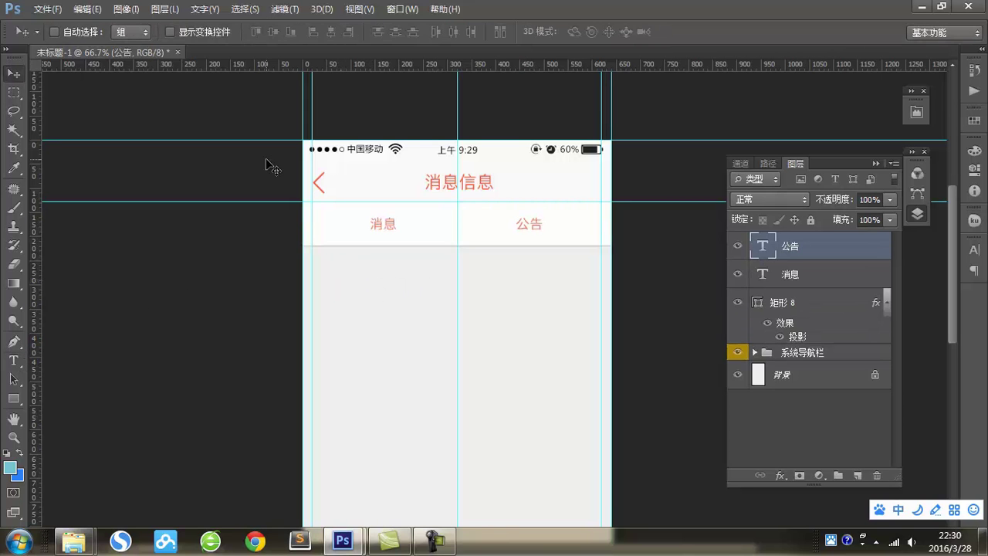
{"action": "left_click", "coordinate": [789, 273]}
{"action": "key", "text": "Left"}
{"action": "key", "text": "Left"}
{"action": "left_click", "coordinate": [777, 247]}
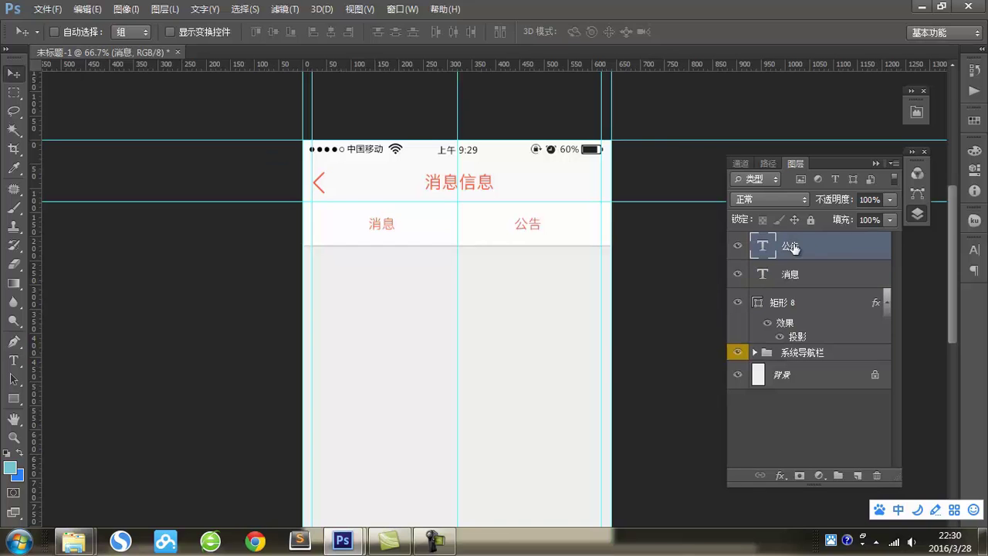
Create a rectangle shape 320 px wide and 4 px high beneath the 消息 label.
{"action": "key", "text": "ctrl+plus"}
{"action": "scroll", "coordinate": [501, 283], "scroll_direction": "up", "scroll_amount": 3}
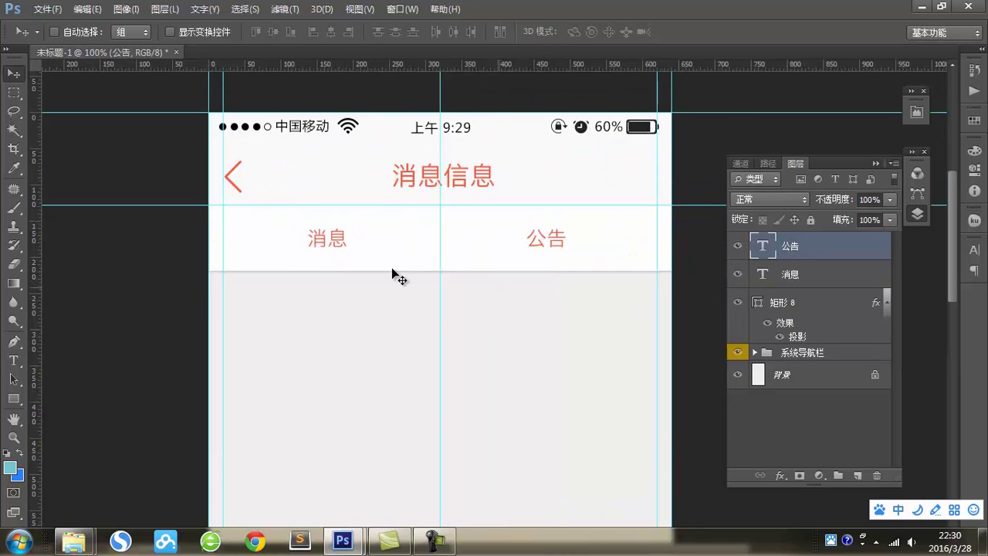
{"action": "left_click", "coordinate": [793, 275]}
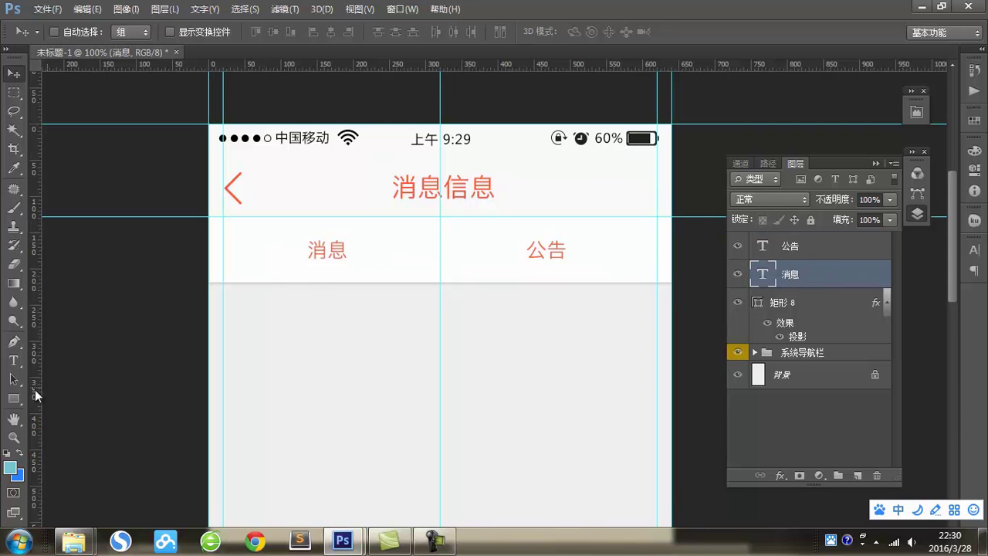
{"action": "left_click", "coordinate": [17, 399]}
{"action": "right_click", "coordinate": [20, 402]}
{"action": "left_click", "coordinate": [62, 395]}
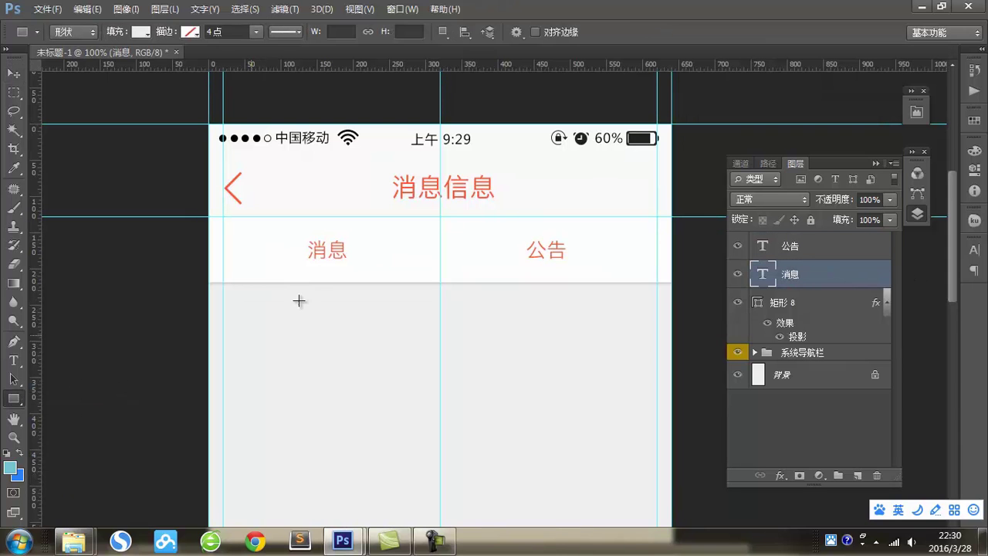
{"action": "left_click", "coordinate": [232, 270]}
{"action": "type", "text": "320像素"}
{"action": "left_click", "coordinate": [541, 176]}
{"action": "type", "text": "4像素"}
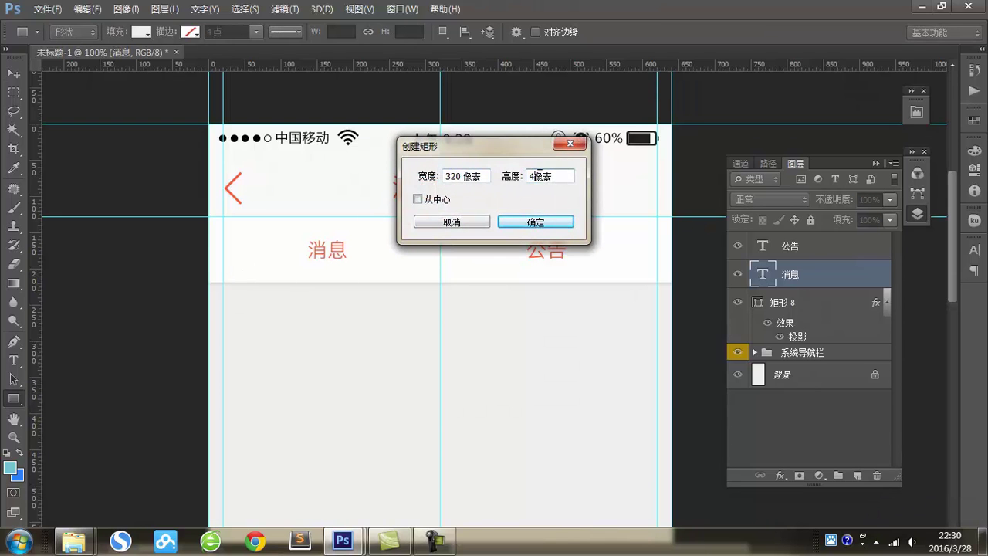
{"action": "left_click", "coordinate": [536, 220]}
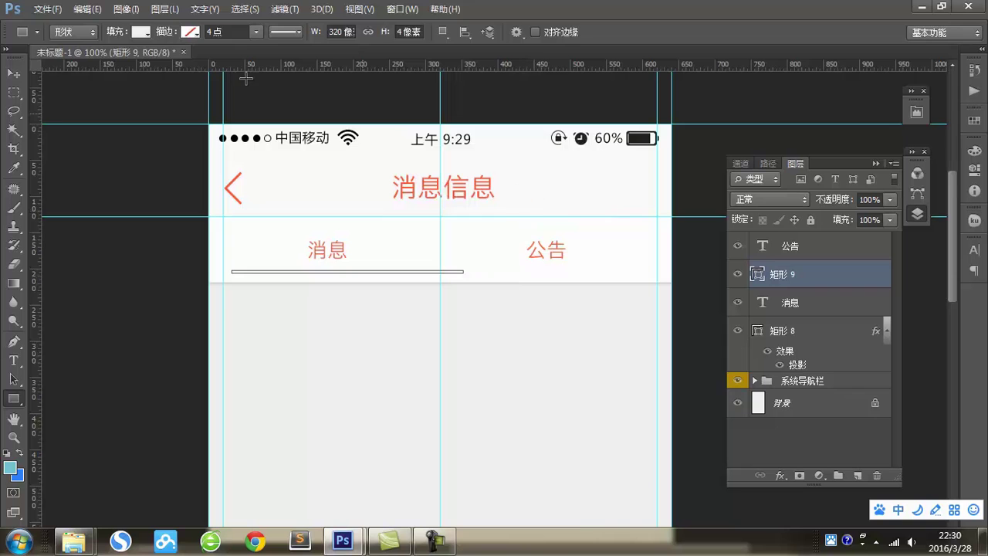
Fill the 320 × 4 px rectangle with the recently used red and align it to the lower edge of the 消息 tab.
{"action": "left_click", "coordinate": [139, 31]}
{"action": "left_click", "coordinate": [80, 102]}
{"action": "left_click", "coordinate": [14, 73]}
{"action": "mouse_move", "coordinate": [414, 277]}
{"action": "left_mouse_down"}
{"action": "mouse_move", "coordinate": [397, 282]}
{"action": "mouse_move", "coordinate": [408, 281]}
{"action": "left_mouse_up"}
Move the red underline's layer below the 消息 text layer and rename it select.
{"action": "left_click_drag", "start_coordinate": [791, 279], "coordinate": [787, 310]}
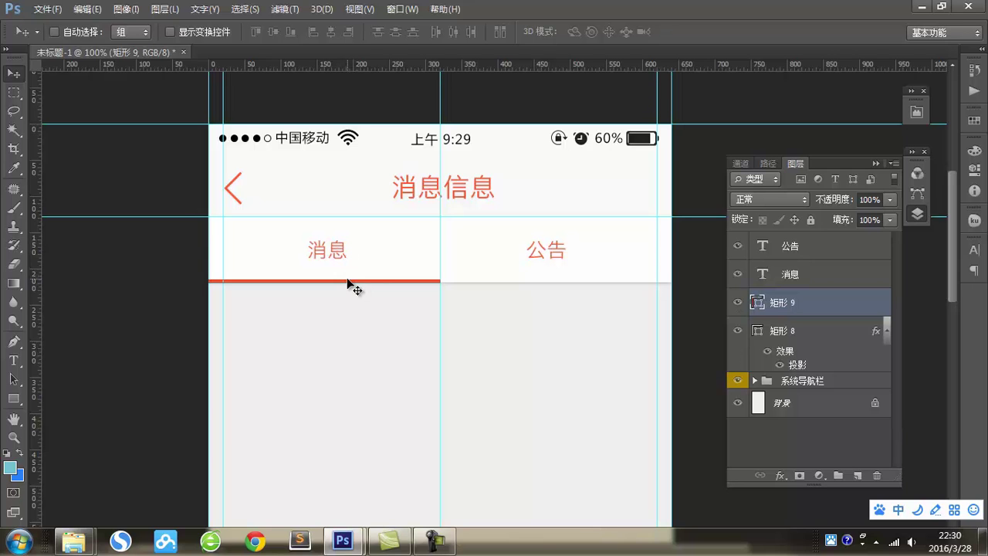
{"action": "double_click", "coordinate": [784, 303]}
{"action": "type", "text": "select"}
{"action": "key", "text": "Return"}
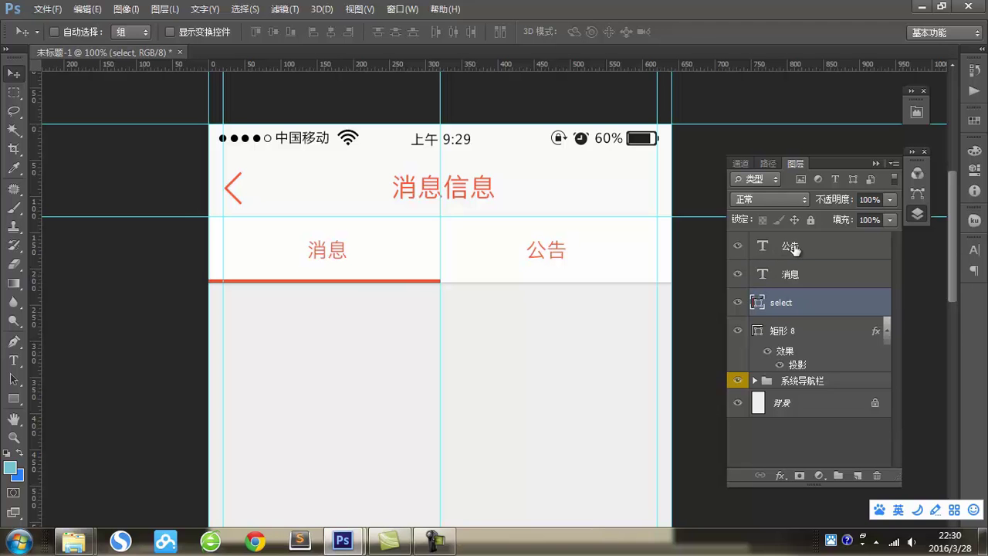
Change the text colour of the 公告 label to dark grey.
{"action": "left_click", "coordinate": [783, 247]}
{"action": "left_click", "coordinate": [974, 249]}
{"action": "left_click", "coordinate": [926, 362]}
{"action": "key", "text": "Return"}
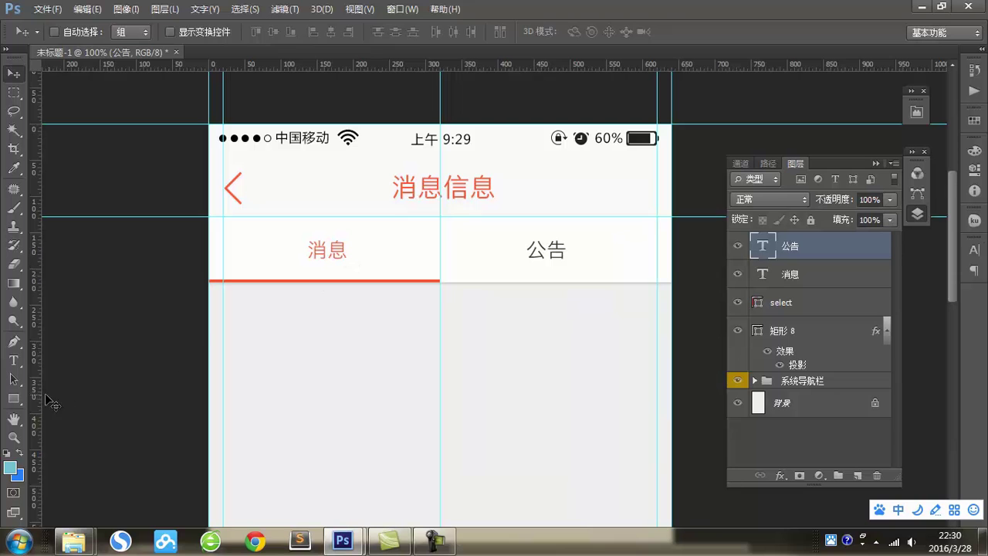
Create a thin vertical divider rectangle 40 px high on the centre guide between the two tabs.
{"action": "key", "text": "u"}
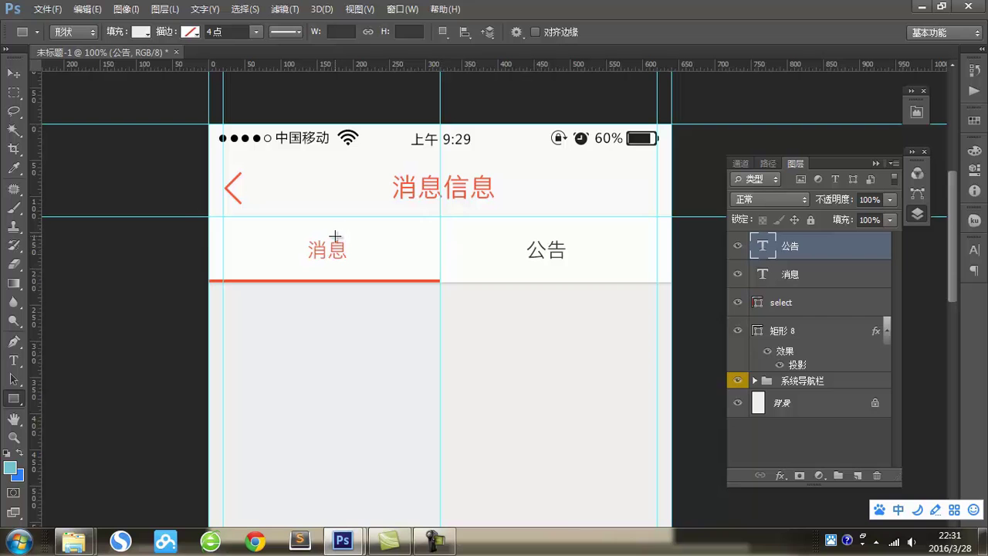
{"action": "left_click", "coordinate": [437, 238]}
{"action": "double_click", "coordinate": [540, 176]}
{"action": "type", "text": "40"}
{"action": "key", "text": "Return"}
Fill the divider with colour #dedede and name its layer line.
{"action": "left_click", "coordinate": [764, 443]}
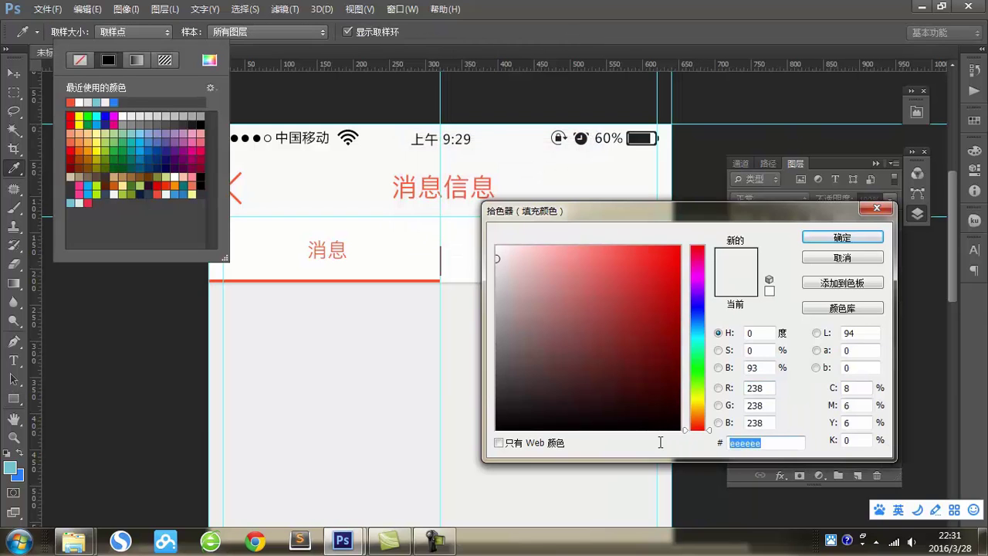
{"action": "type", "text": "dedede"}
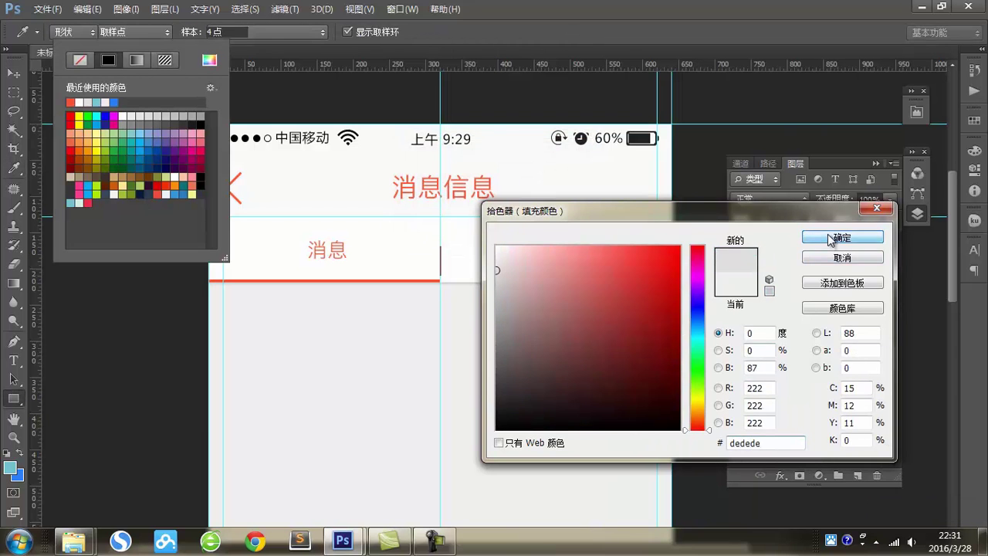
{"action": "left_click", "coordinate": [844, 237]}
{"action": "left_click", "coordinate": [17, 66]}
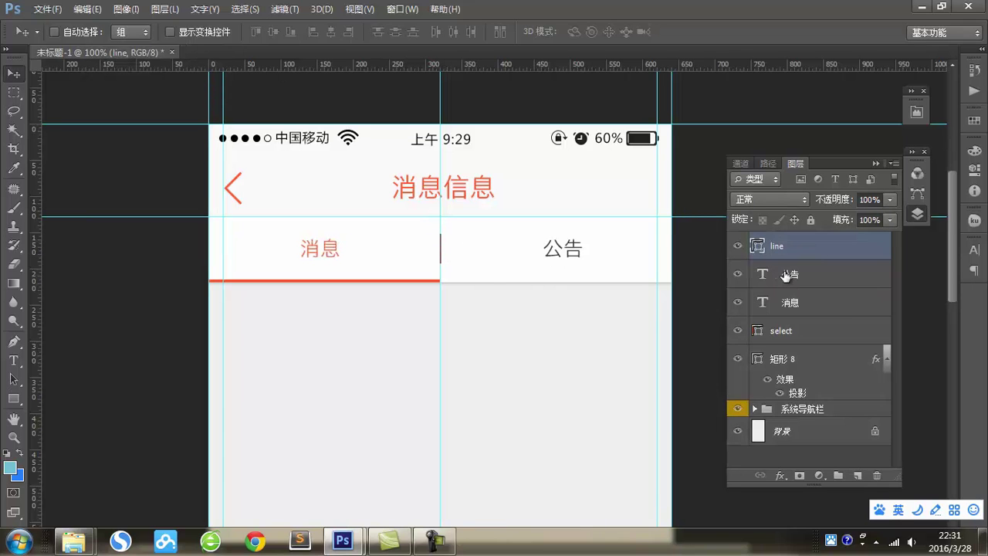
Group all tab bar layers, from line down to the white rectangle, into a group named TAB.
{"action": "scroll", "coordinate": [486, 265], "scroll_direction": "down", "scroll_amount": 1}
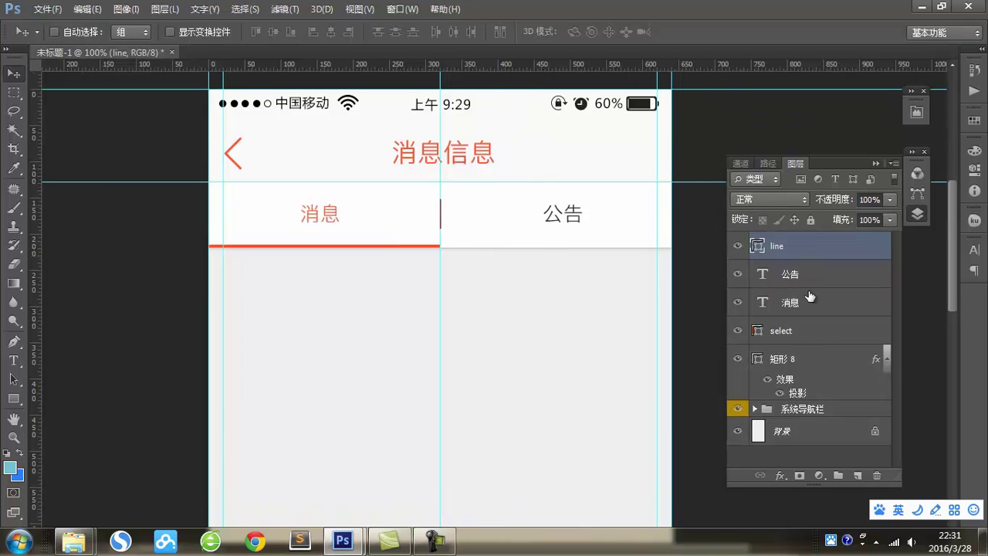
{"action": "left_click", "coordinate": [808, 365], "text": "shift"}
{"action": "key", "text": "ctrl+g"}
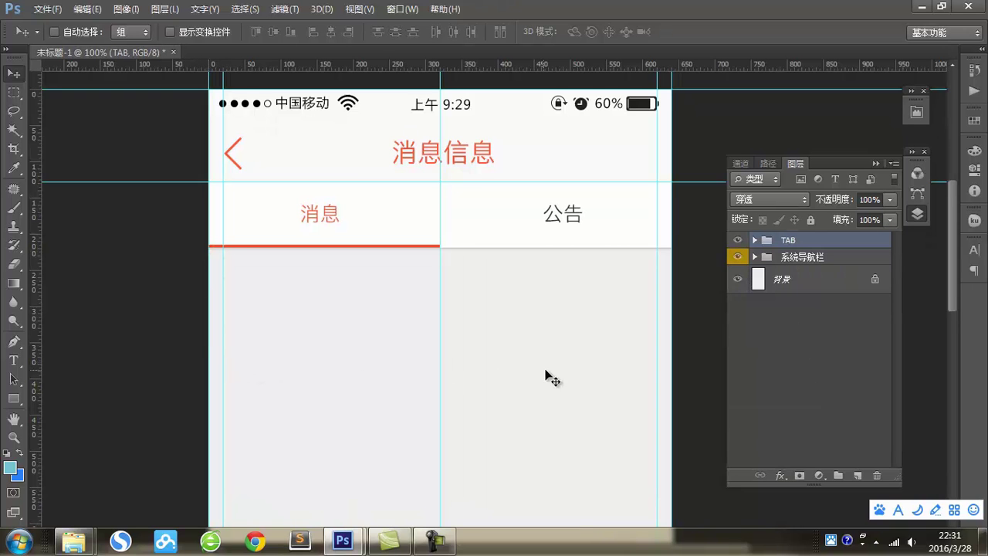
Create a 640 × 160 px rectangle below the tab bar for the first list row.
{"action": "scroll", "coordinate": [568, 376], "scroll_direction": "down", "scroll_amount": 2}
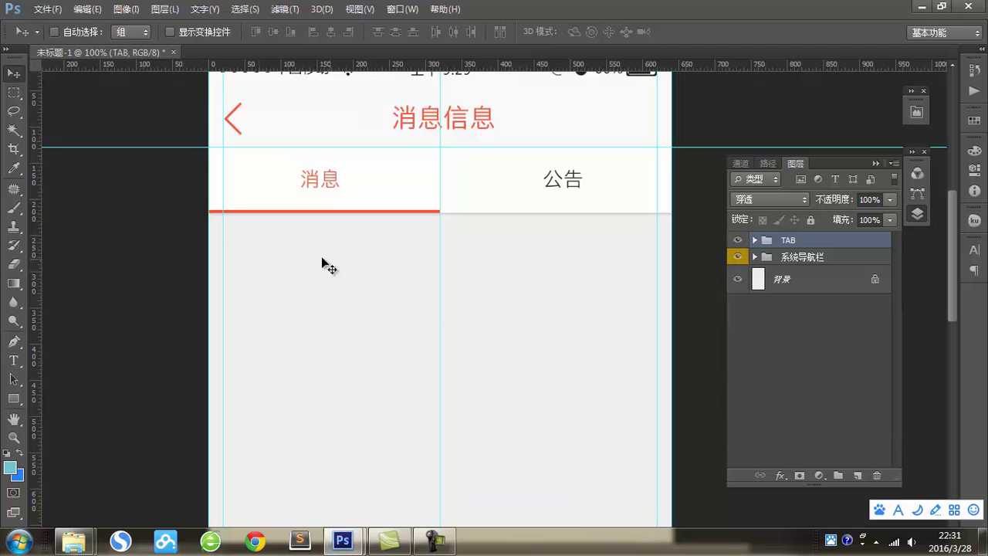
{"action": "left_click", "coordinate": [14, 398]}
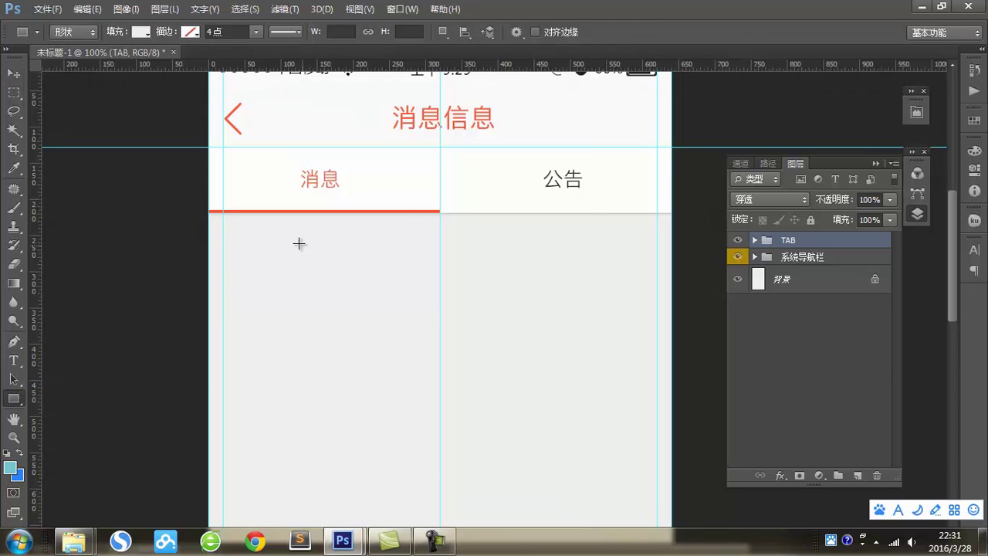
{"action": "left_click", "coordinate": [264, 253]}
{"action": "type", "text": "6"}
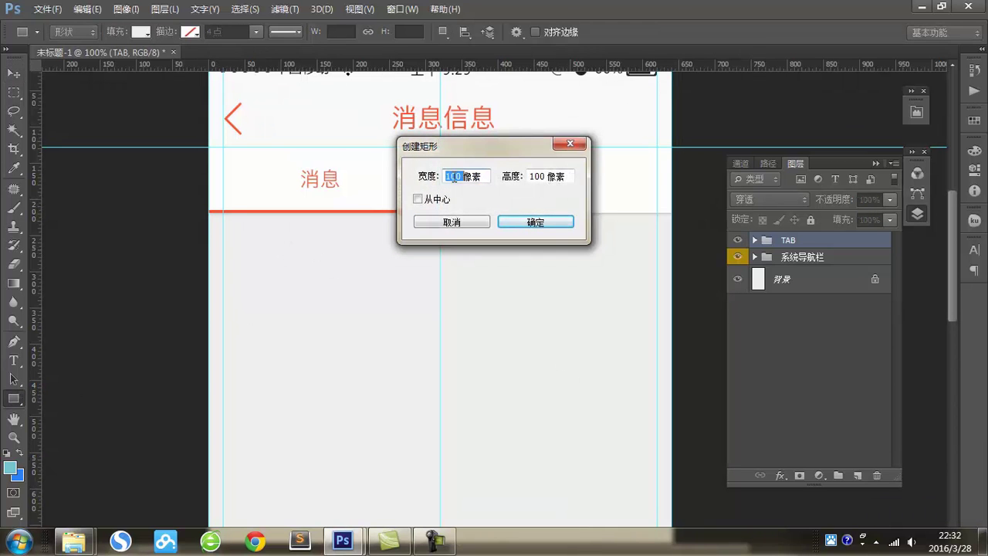
{"action": "type", "text": "40"}
{"action": "left_click", "coordinate": [542, 176]}
{"action": "type", "text": "16"}
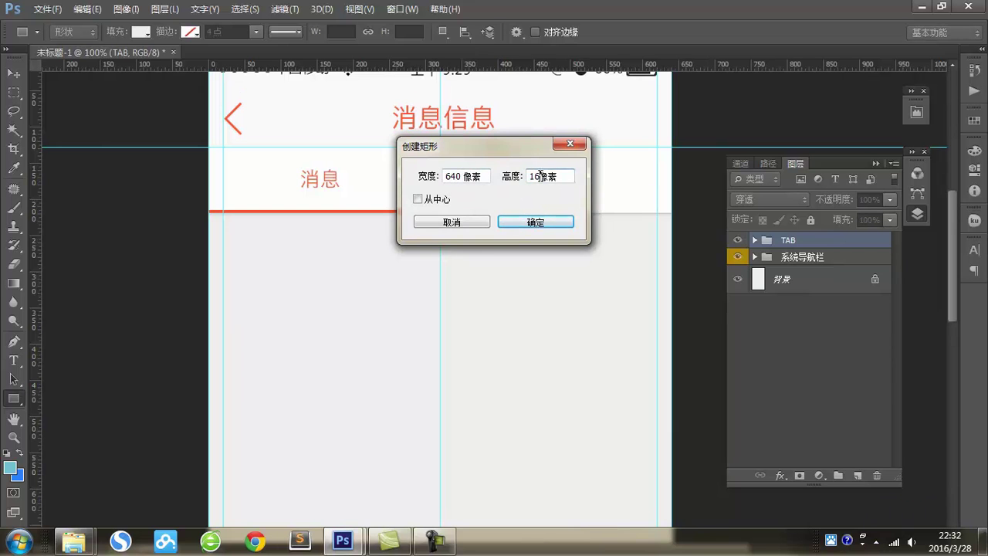
{"action": "type", "text": "0"}
{"action": "key", "text": "Return"}
Fill the row rectangle with white and place it flush under the tab bar across the full screen width.
{"action": "left_click", "coordinate": [142, 33]}
{"action": "left_click", "coordinate": [136, 123]}
{"action": "key", "text": "v"}
{"action": "left_click_drag", "start_coordinate": [347, 273], "coordinate": [316, 258]}
Add a 1 px outside stroke in colour #DEDEDE to the row rectangle.
{"action": "left_click", "coordinate": [781, 475]}
{"action": "left_click", "coordinate": [772, 335]}
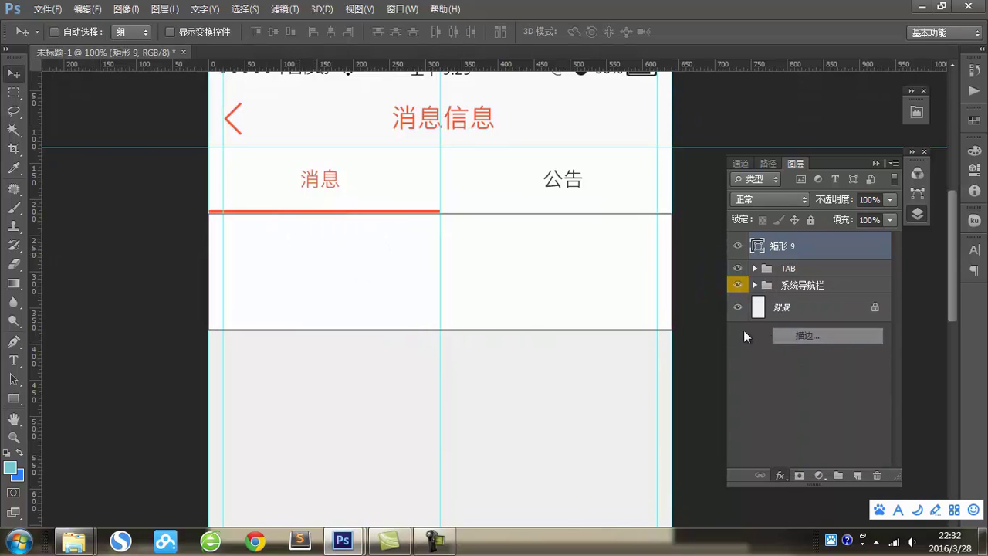
{"action": "type", "text": "1"}
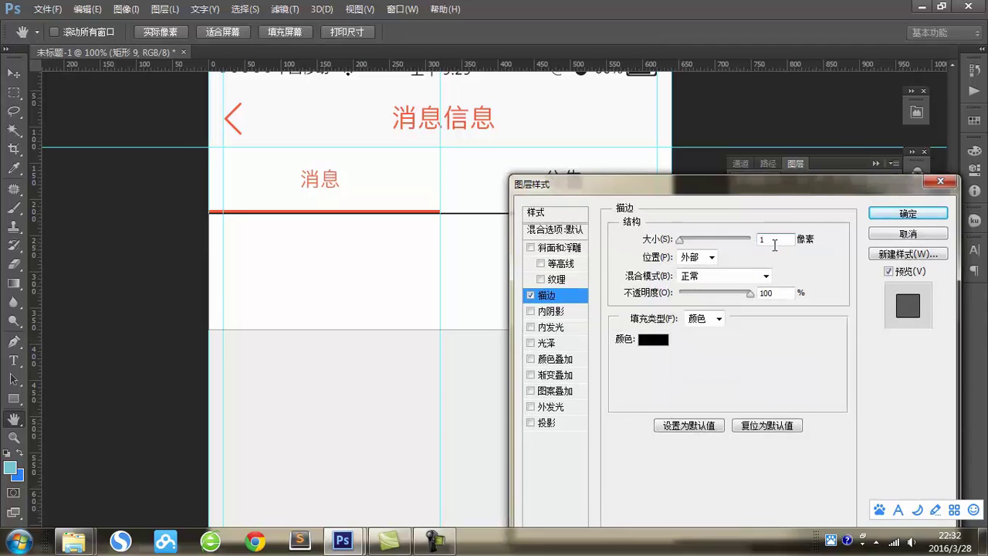
{"action": "left_click", "coordinate": [654, 340]}
{"action": "type", "text": "DEDEDE"}
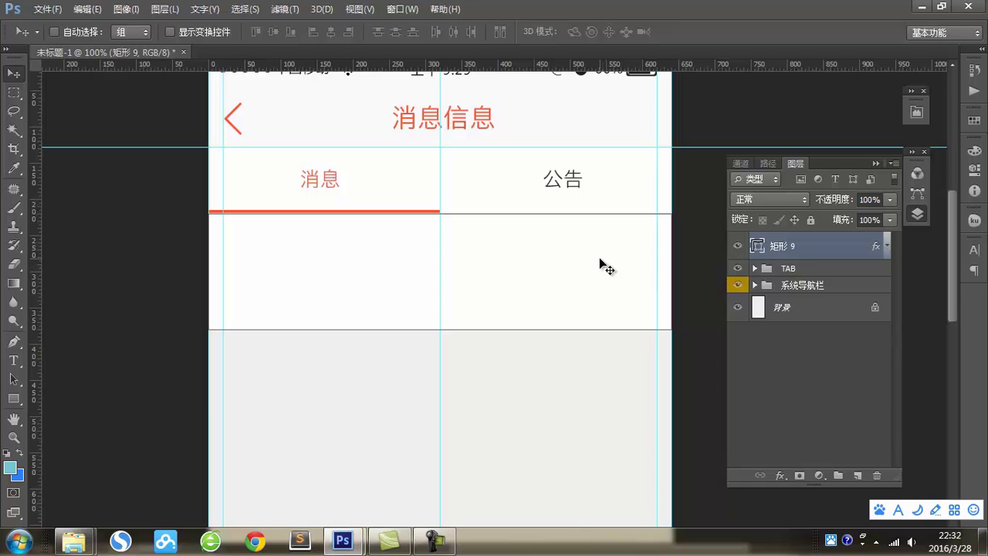
Create a 100 × 100 px rounded rectangle with a 6 px radius in the list row.
{"action": "left_click", "coordinate": [21, 397]}
{"action": "left_click", "coordinate": [77, 411]}
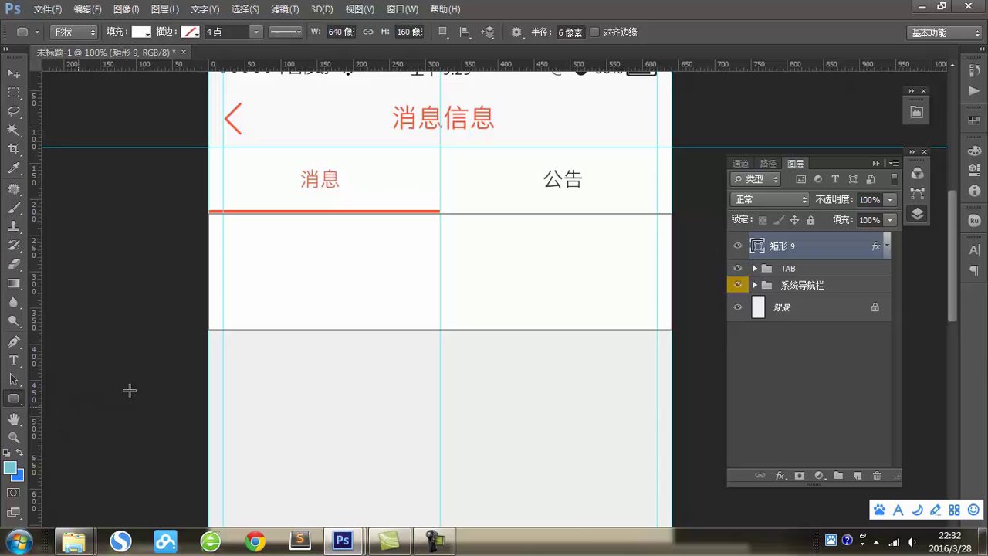
{"action": "left_click", "coordinate": [270, 268]}
{"action": "type", "text": "100"}
{"action": "key", "text": "Tab"}
{"action": "type", "text": "100"}
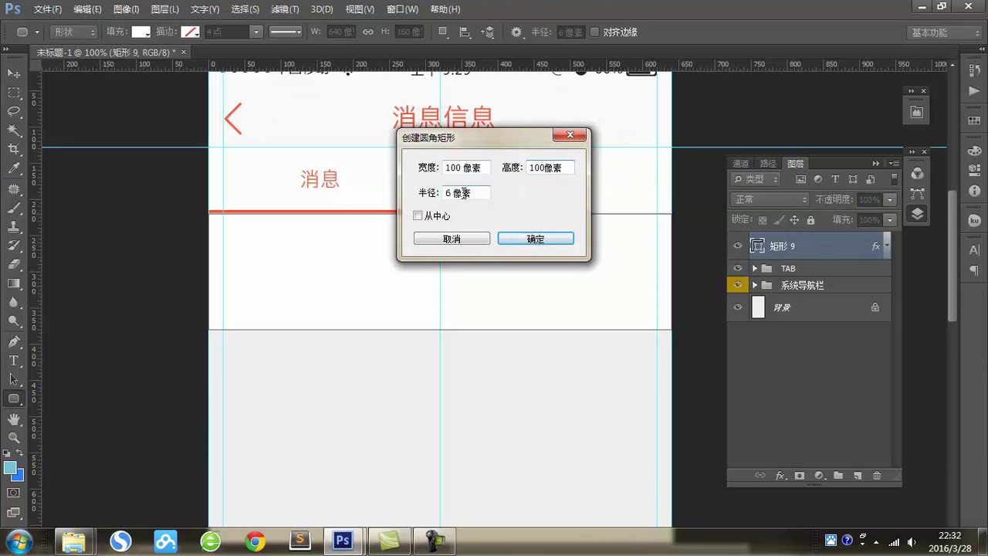
{"action": "left_click", "coordinate": [536, 239]}
Fill the rounded square with light blue and place it against the inner left guide, vertically centred in the row.
{"action": "left_click", "coordinate": [141, 32]}
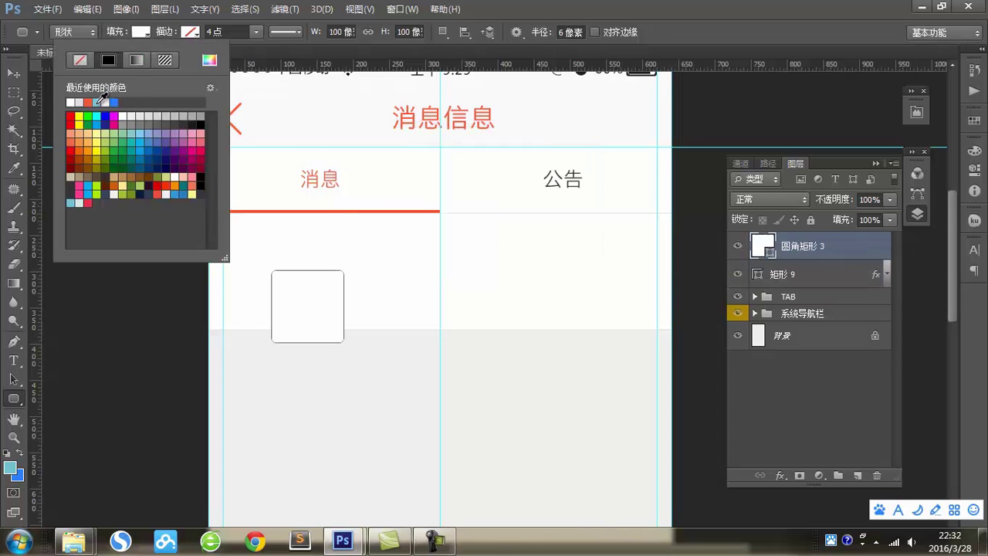
{"action": "left_click", "coordinate": [100, 101]}
{"action": "left_click", "coordinate": [14, 73]}
{"action": "left_click_drag", "start_coordinate": [254, 287], "coordinate": [257, 255]}
{"action": "key", "text": "Right"}
{"action": "key", "text": "Left"}
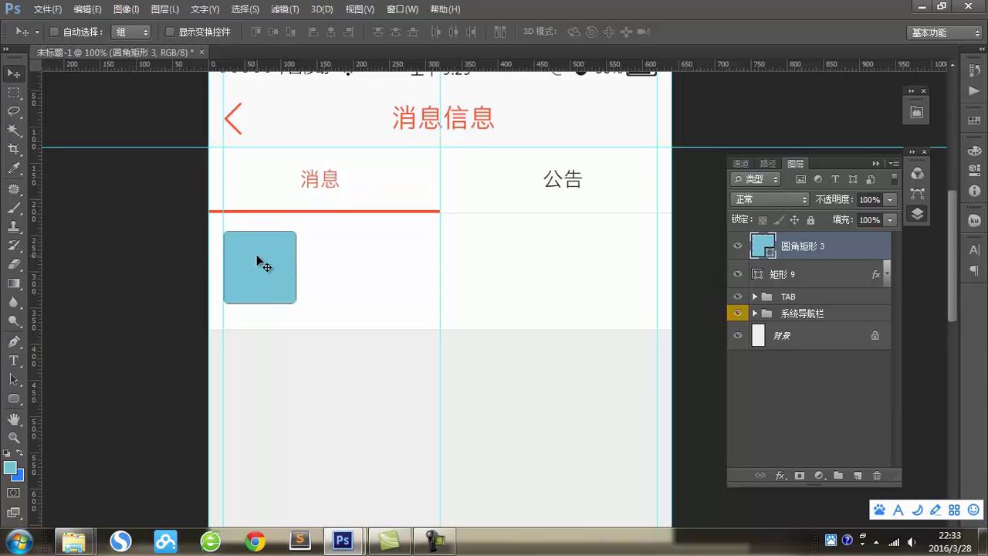
{"action": "key", "text": "Down"}
{"action": "key", "text": "Down"}
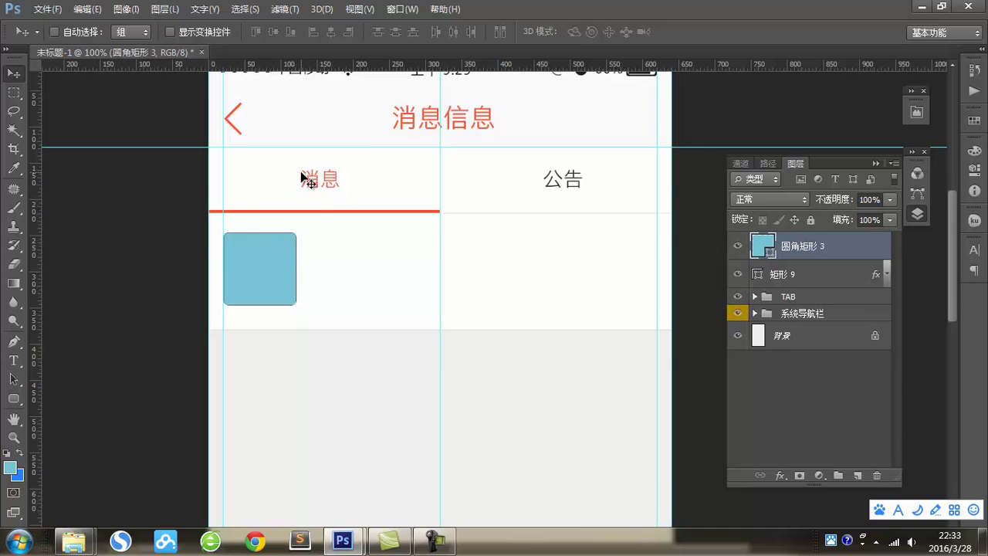
Add the title text 您有一笔新的订单 beside the icon at 28 pt in colour #333333.
{"action": "left_click", "coordinate": [15, 361]}
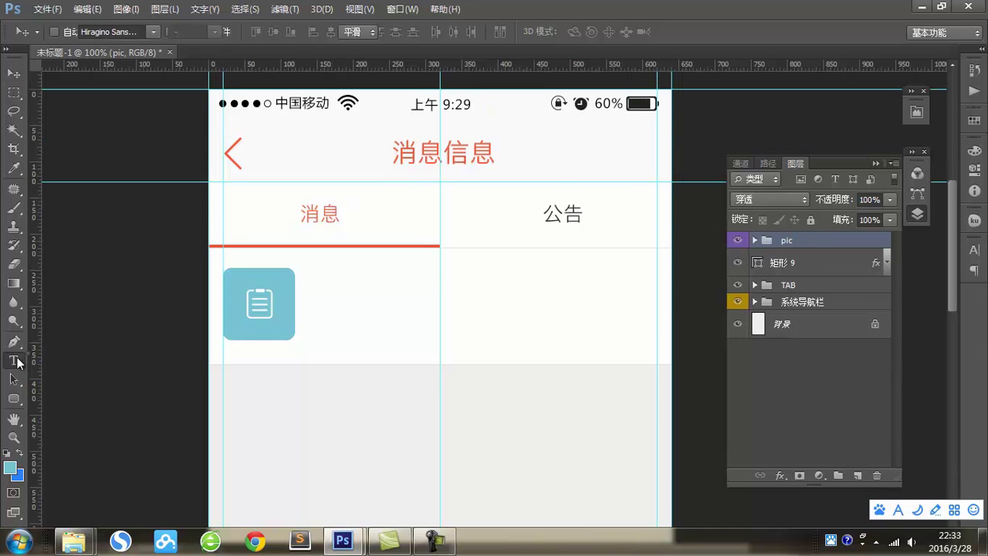
{"action": "left_click_drag", "start_coordinate": [17, 362], "coordinate": [73, 362]}
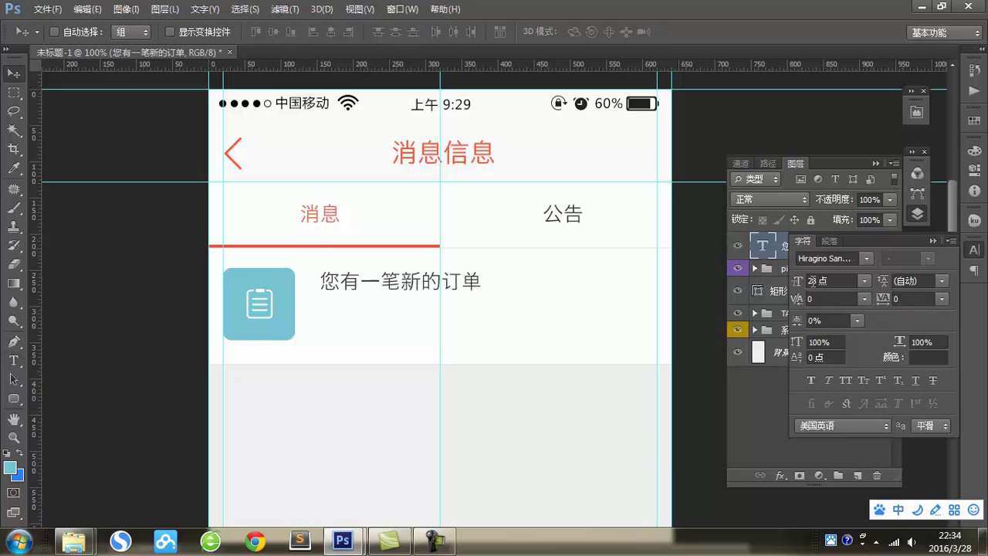
{"action": "left_click", "coordinate": [930, 358]}
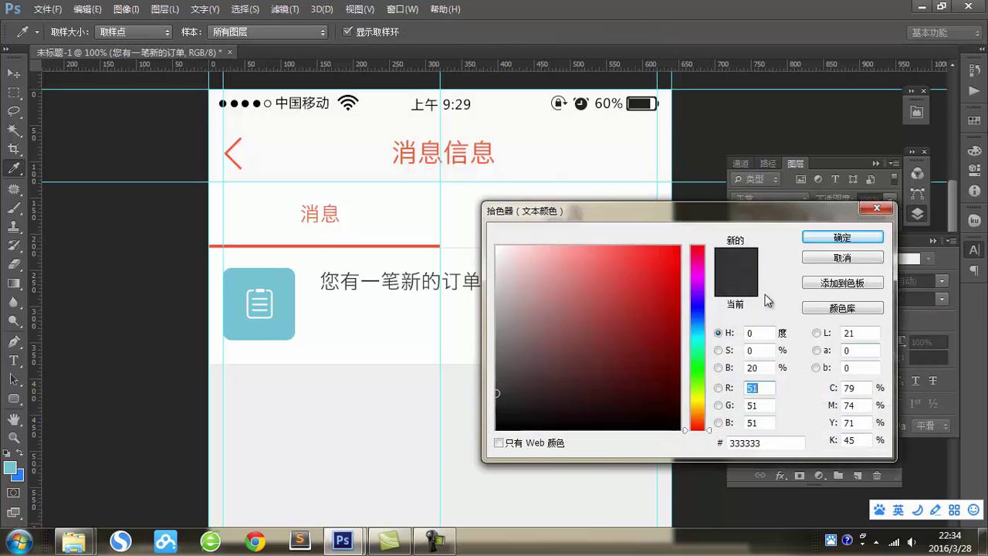
{"action": "left_click", "coordinate": [841, 241]}
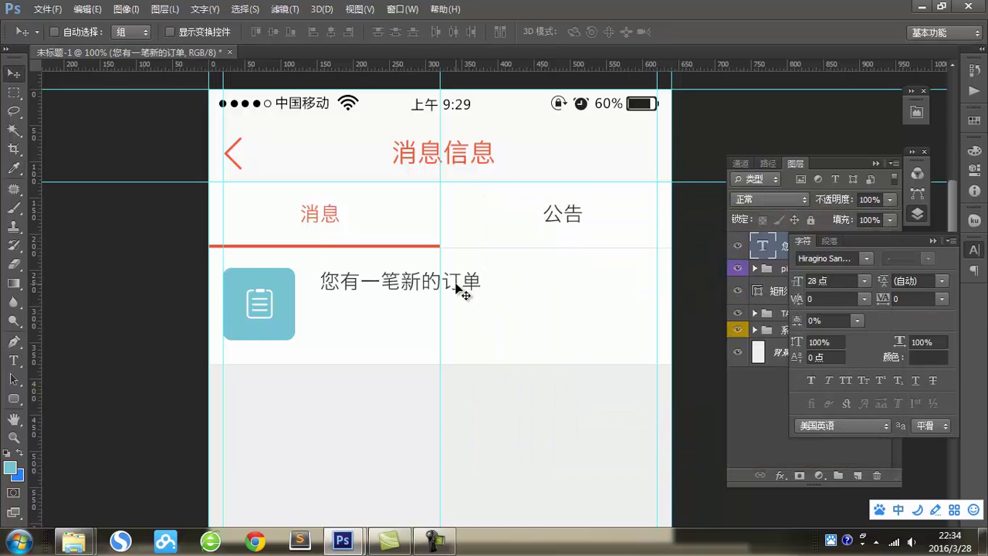
{"action": "left_click_drag", "start_coordinate": [456, 283], "coordinate": [456, 321]}
{"action": "left_click", "coordinate": [932, 240]}
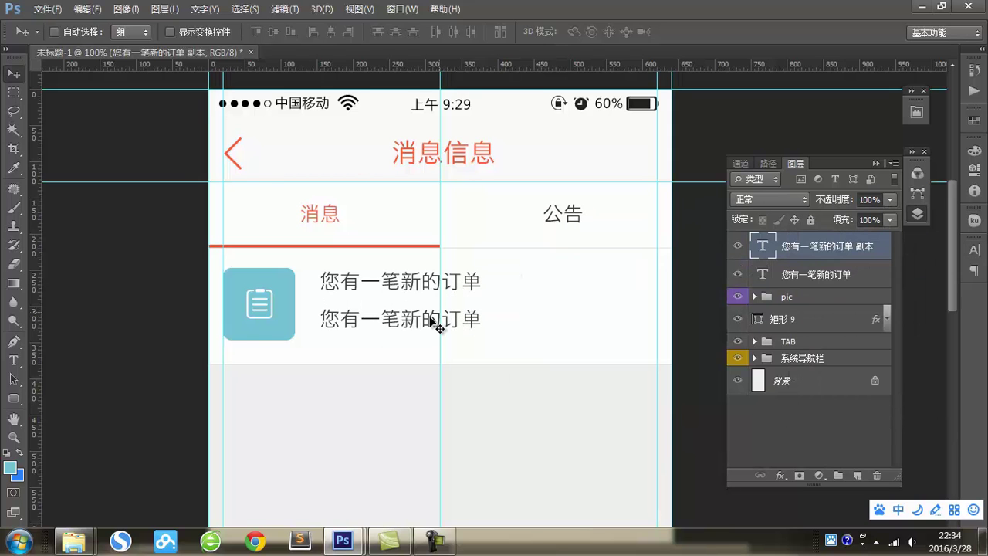
{"action": "left_click", "coordinate": [14, 360]}
{"action": "left_click_drag", "start_coordinate": [323, 321], "coordinate": [502, 319]}
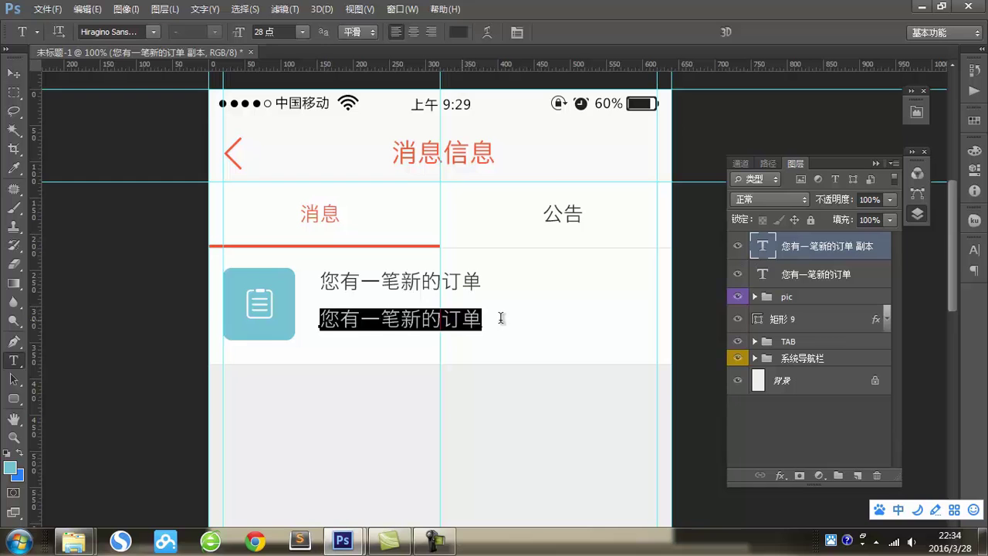
{"action": "key", "text": "ctrl+h"}
{"action": "type", "text": "2015"}
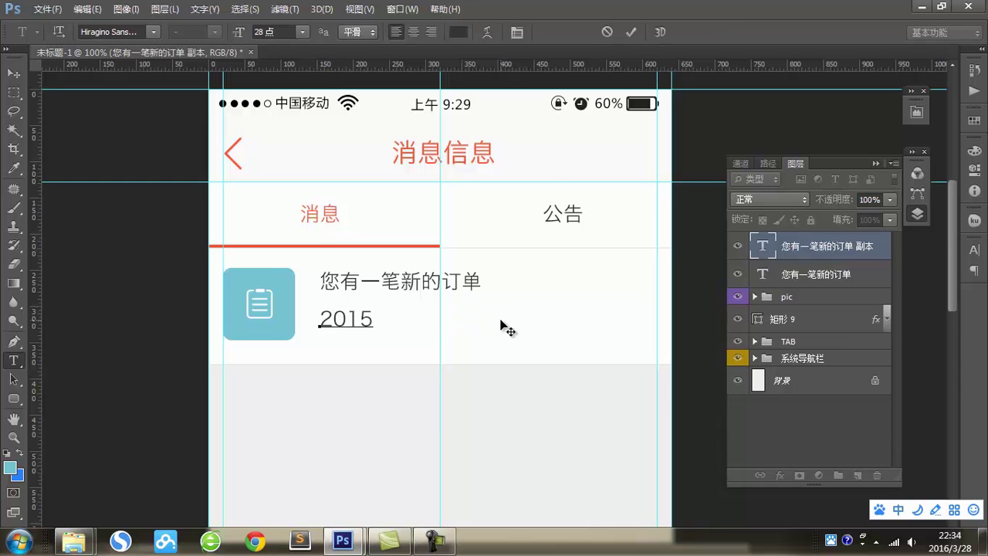
{"action": "type", "text": "-03-05 12:32:45"}
{"action": "key", "text": "ctrl+Return"}
{"action": "key", "text": "v"}
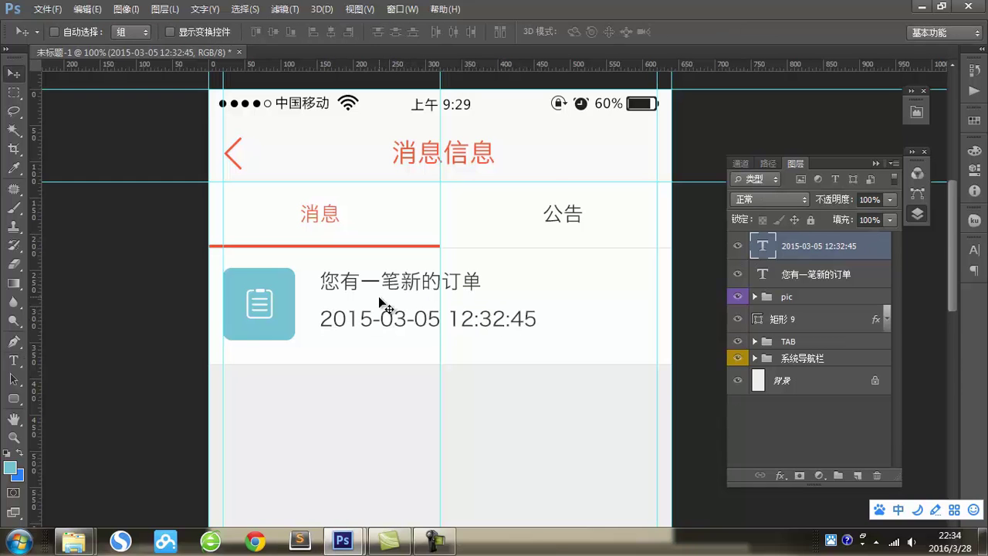
Recolour the date line light grey and reduce its font size.
{"action": "left_click", "coordinate": [975, 250]}
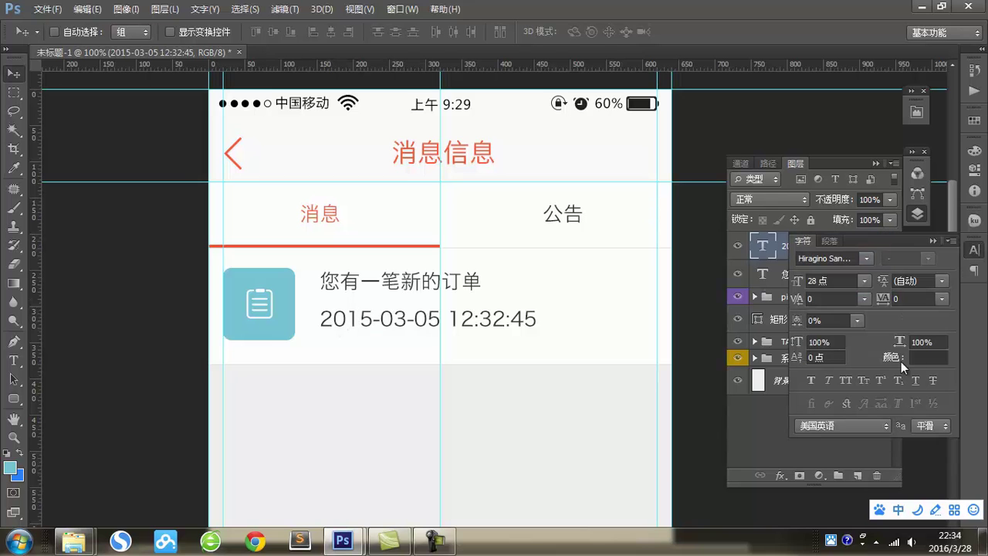
{"action": "left_click", "coordinate": [932, 358]}
{"action": "left_click", "coordinate": [810, 280]}
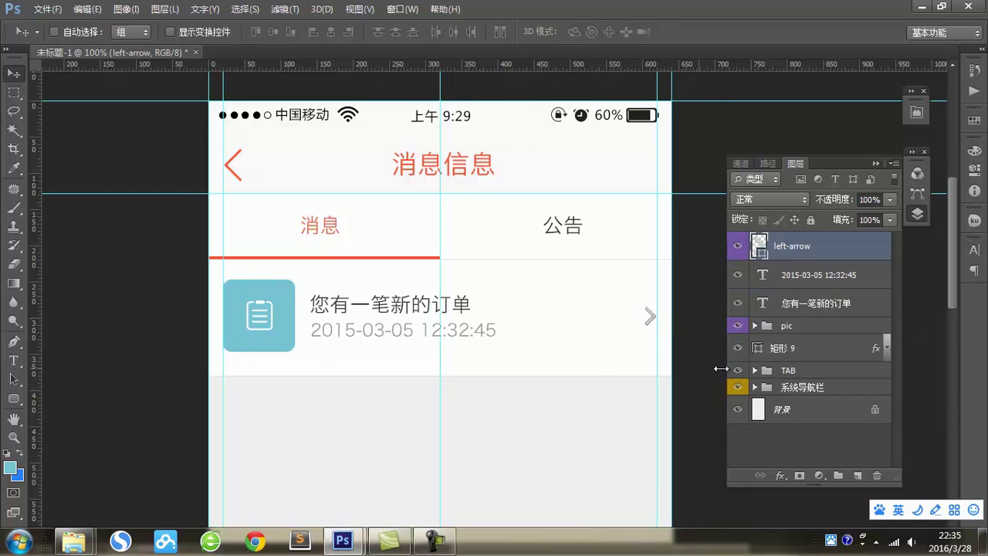
Create a 20 × 20 px circle at the upper right corner of the blue icon square.
{"action": "key", "text": "u"}
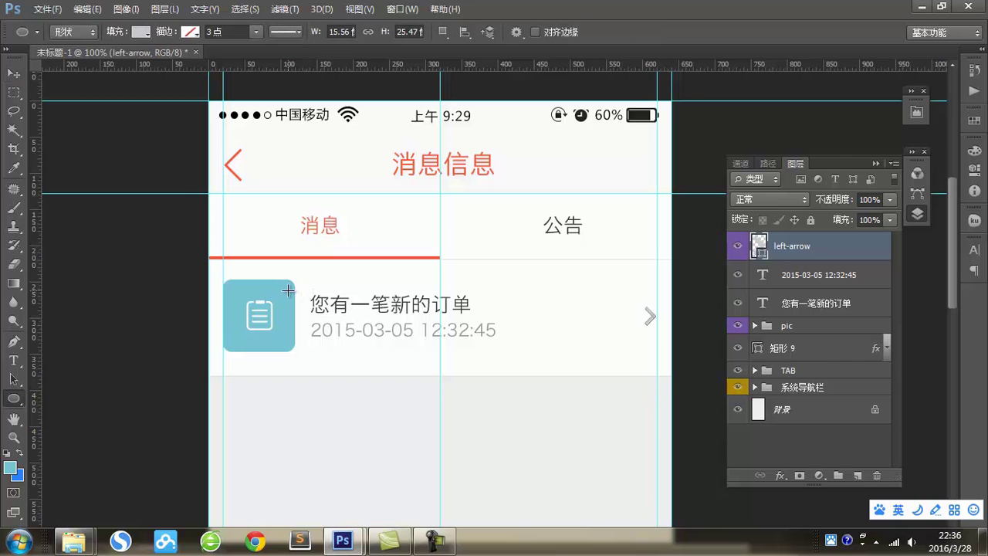
{"action": "right_click", "coordinate": [14, 398]}
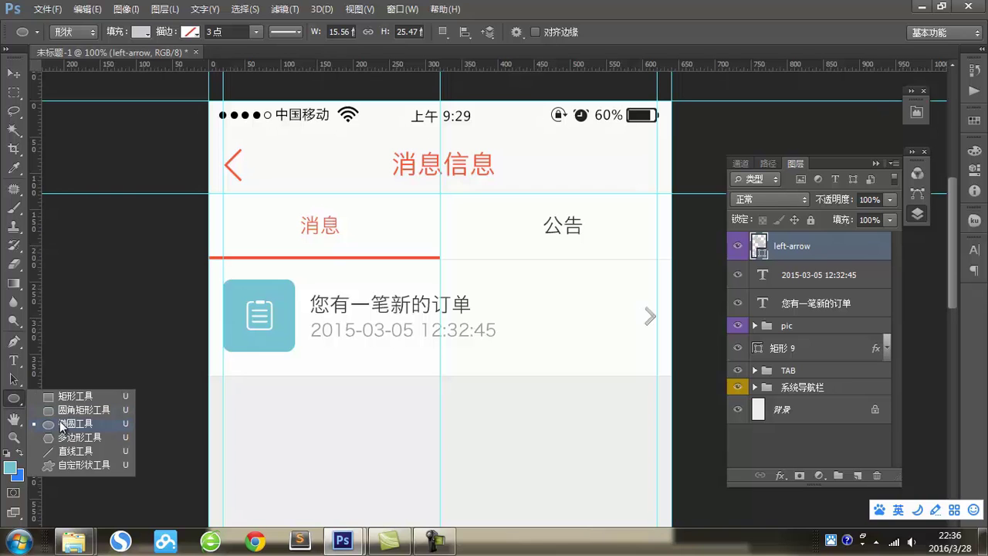
{"action": "left_click", "coordinate": [62, 425]}
{"action": "left_click", "coordinate": [297, 283]}
{"action": "double_click", "coordinate": [458, 177]}
{"action": "type", "text": "20 像素"}
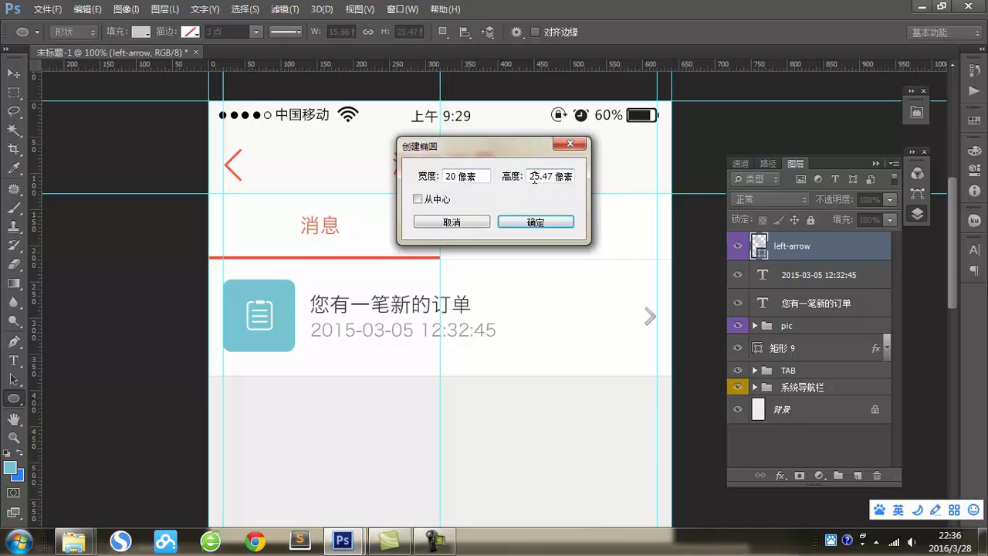
{"action": "double_click", "coordinate": [533, 174]}
{"action": "type", "text": "20"}
{"action": "key", "text": "Return"}
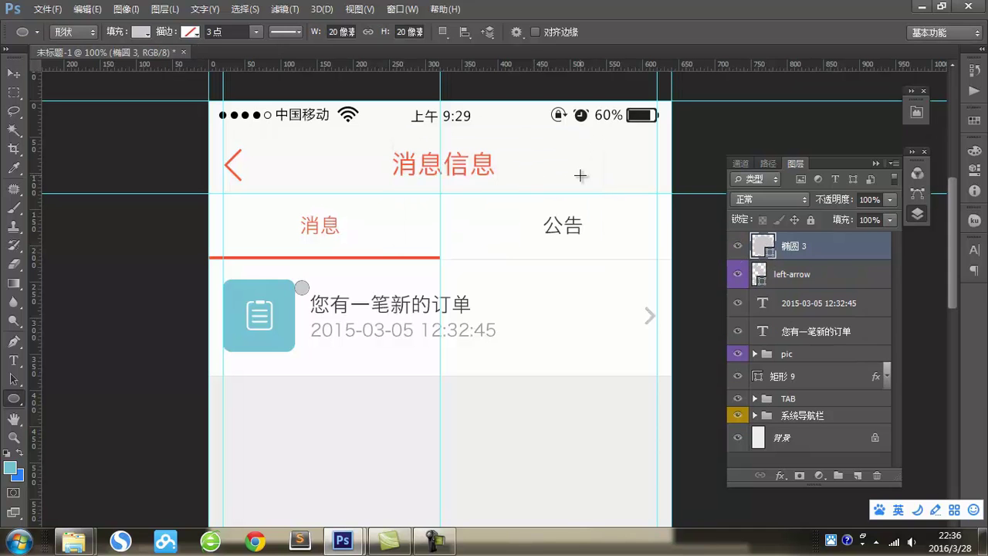
Fill the small circle with the orange-red accent colour and give it a 3 px white outside stroke.
{"action": "left_click", "coordinate": [141, 35]}
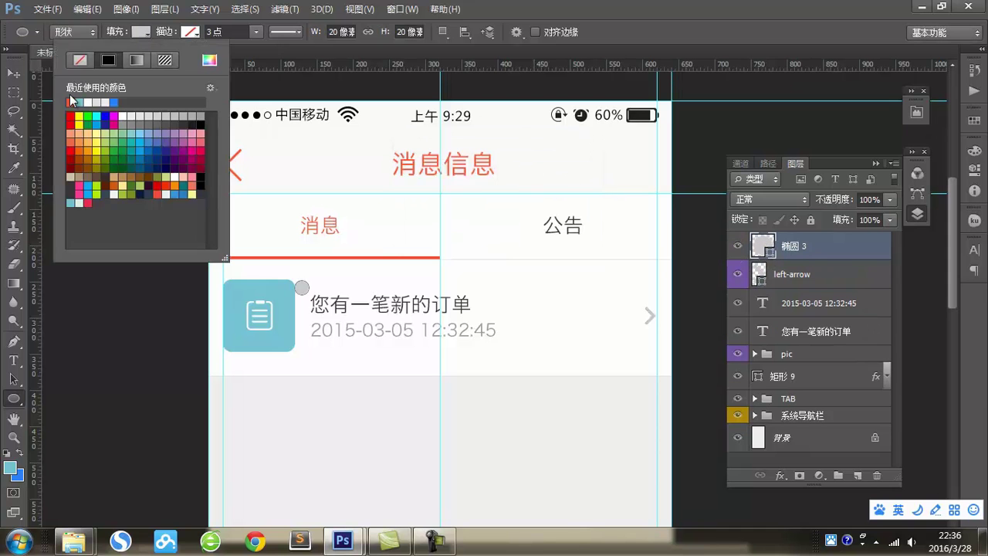
{"action": "left_click", "coordinate": [70, 102]}
{"action": "left_click", "coordinate": [782, 476]}
{"action": "left_click", "coordinate": [795, 324]}
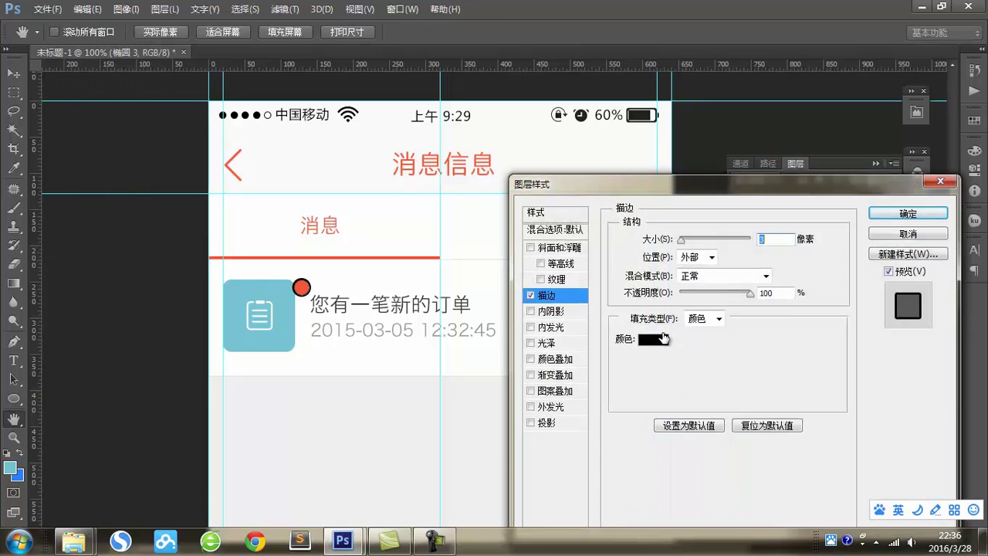
{"action": "left_click", "coordinate": [664, 339]}
{"action": "left_click", "coordinate": [401, 272]}
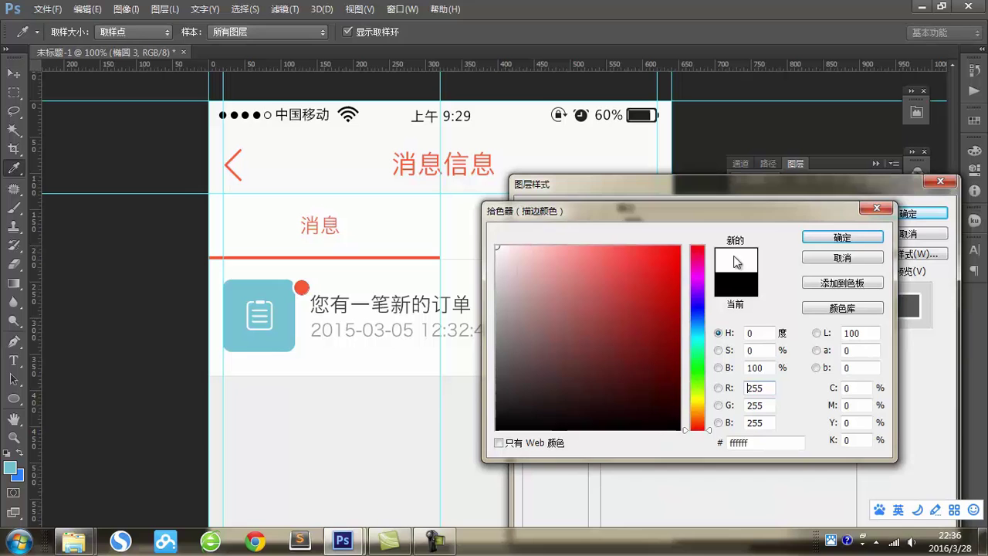
{"action": "left_click", "coordinate": [857, 241]}
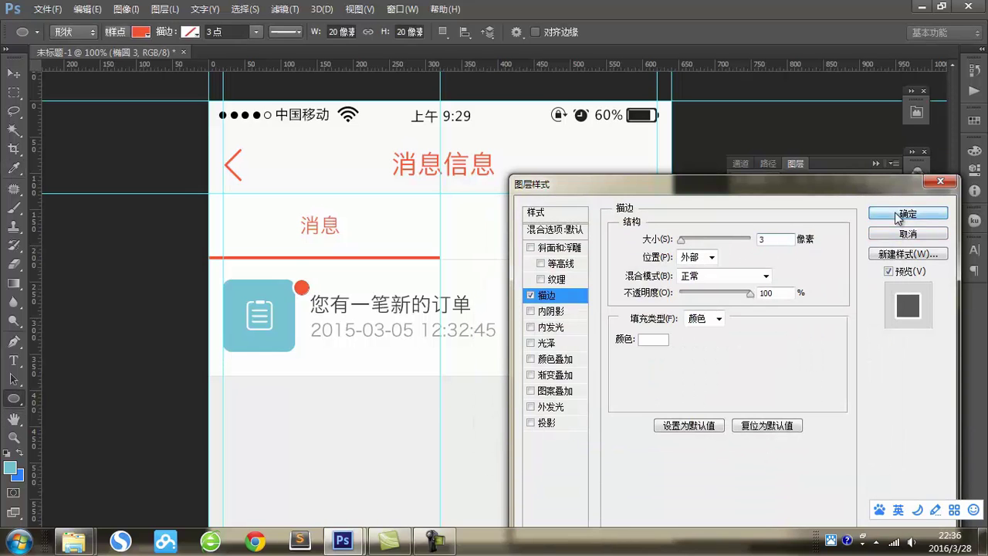
{"action": "left_click", "coordinate": [898, 215]}
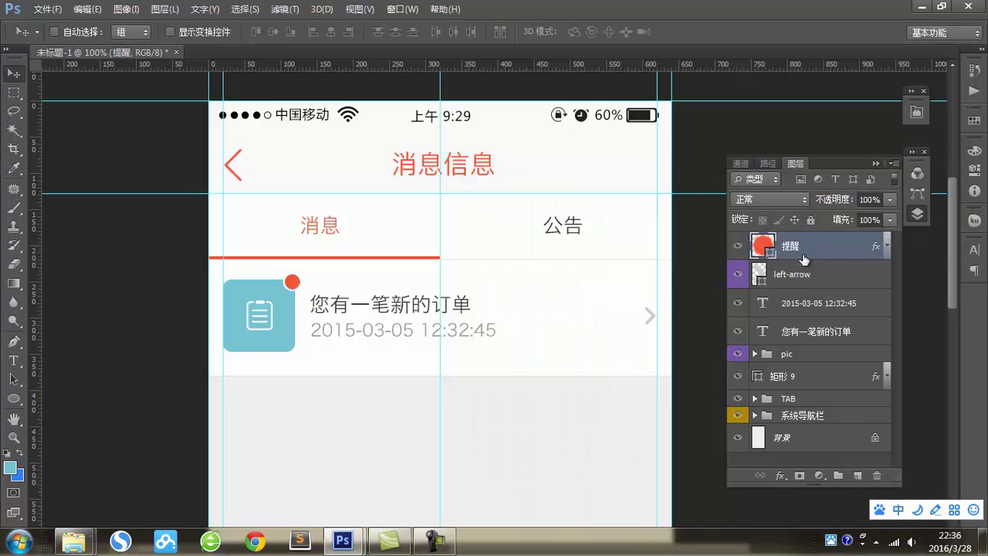
Group all row layers, from 提醒 down to 矩形 9, as list and duplicate the group directly below the first row.
{"action": "left_click", "coordinate": [809, 372], "text": "shift"}
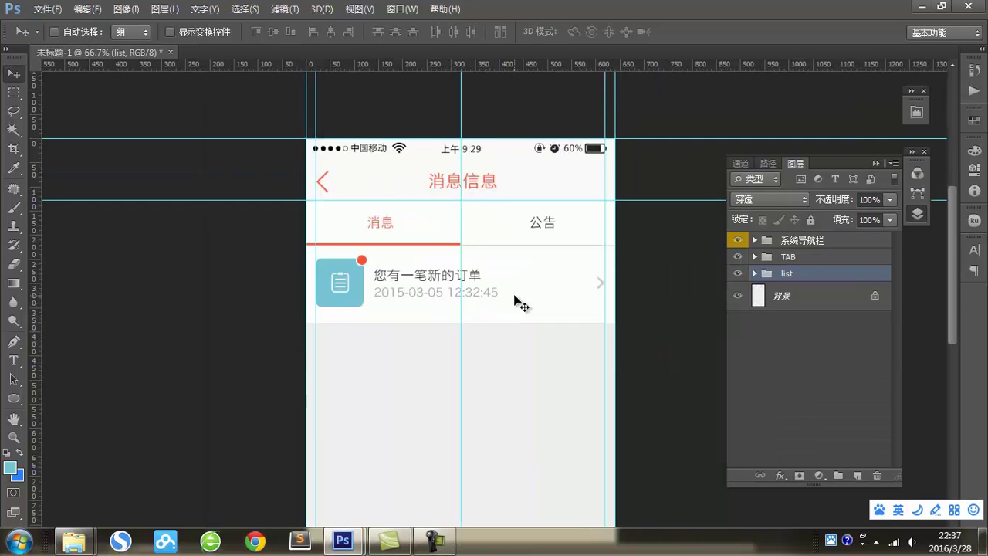
{"action": "left_click_drag", "start_coordinate": [513, 281], "coordinate": [506, 363]}
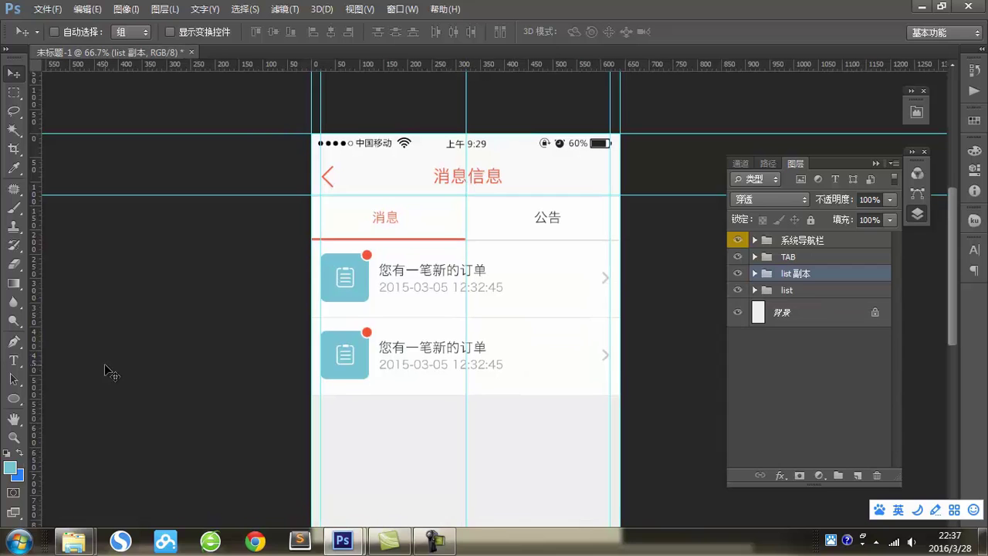
Change the second row's title to 您有一笔新的收入哦~.
{"action": "left_click", "coordinate": [15, 361]}
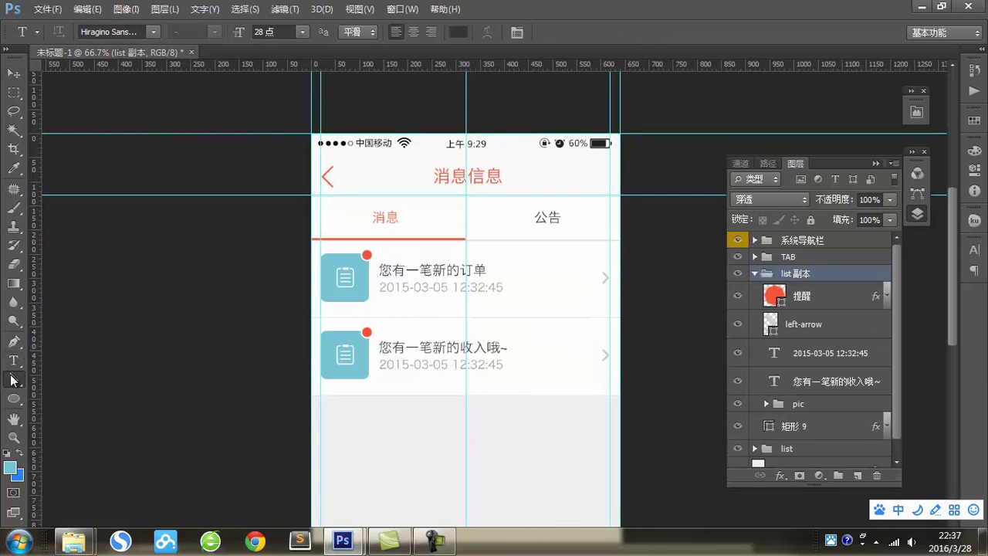
{"action": "left_click", "coordinate": [14, 379]}
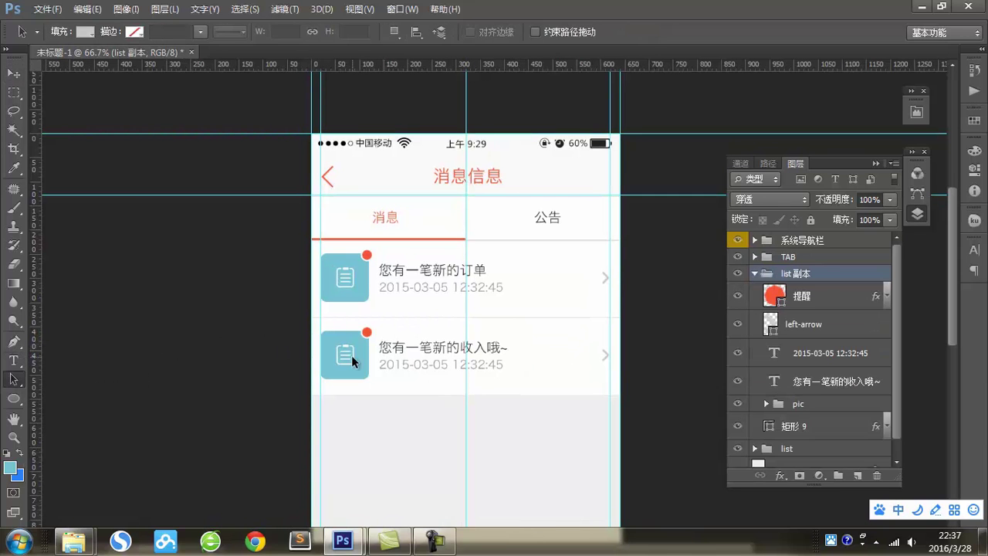
Replace the second row's icon with a white ¥ symbol on a yellow square.
{"action": "mouse_move", "coordinate": [343, 541]}
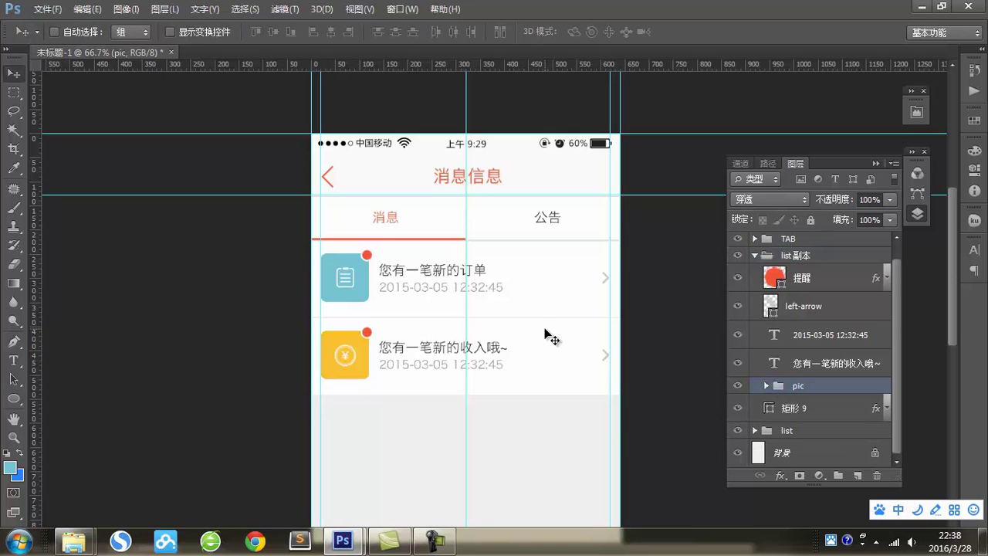
{"action": "scroll", "coordinate": [545, 333], "scroll_direction": "up", "scroll_amount": 1}
{"action": "scroll", "coordinate": [525, 337], "scroll_direction": "down", "scroll_amount": 2}
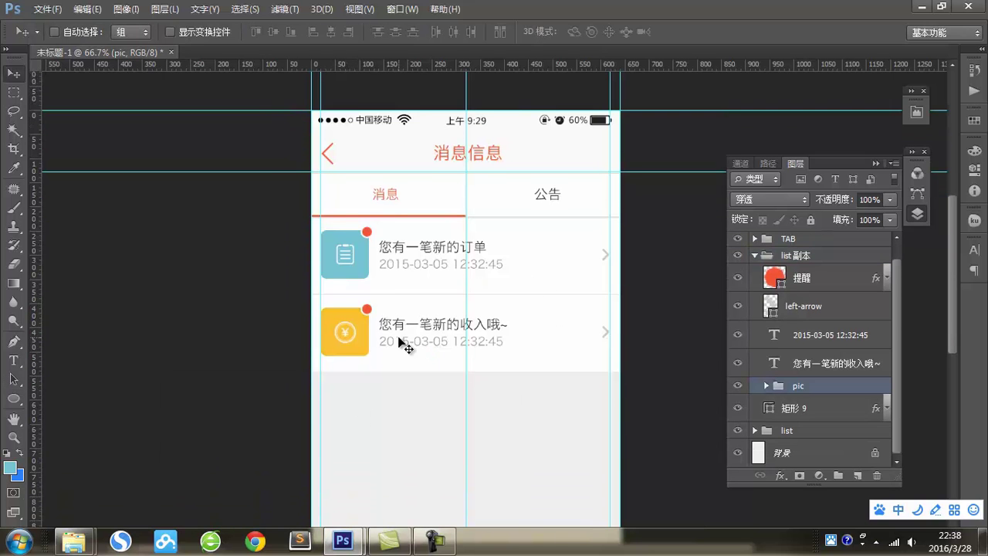
{"action": "scroll", "coordinate": [353, 339], "scroll_direction": "up", "scroll_amount": 1}
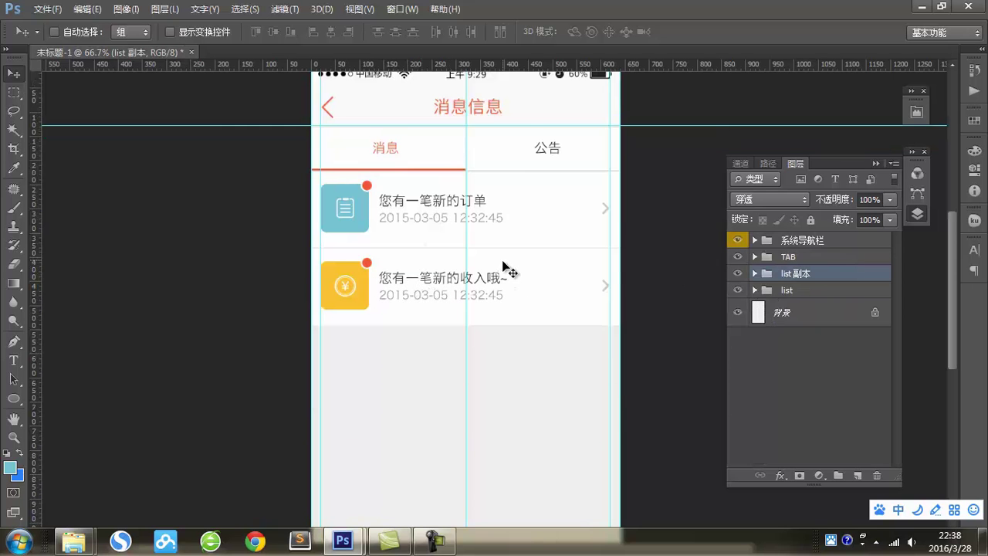
{"action": "scroll", "coordinate": [502, 269], "scroll_direction": "down", "scroll_amount": 2}
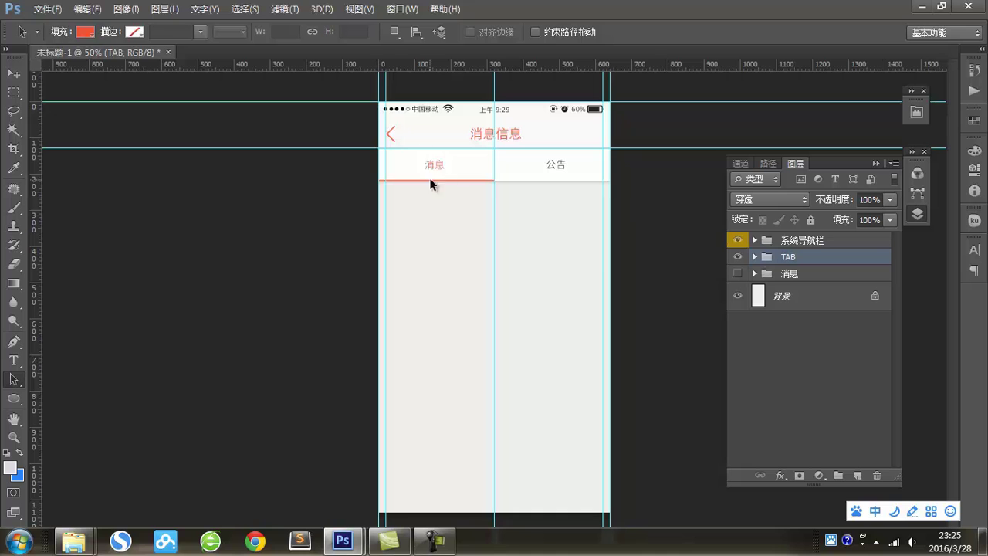
Move the orange-red selection underline from the 消息 tab to beneath the 公告 tab.
{"action": "key", "text": "ctrl+plus"}
{"action": "scroll", "coordinate": [597, 198], "scroll_direction": "up", "scroll_amount": 1}
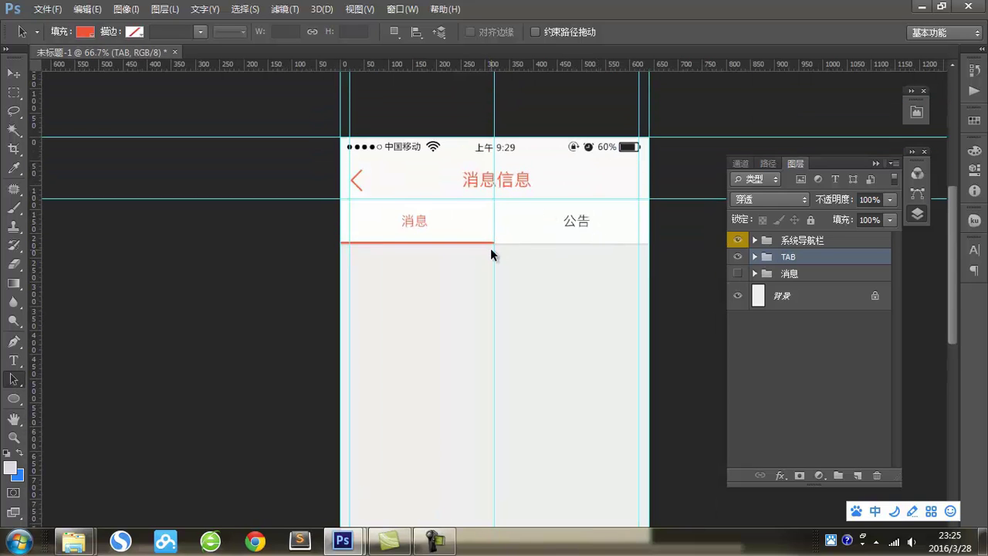
{"action": "left_click", "coordinate": [484, 239]}
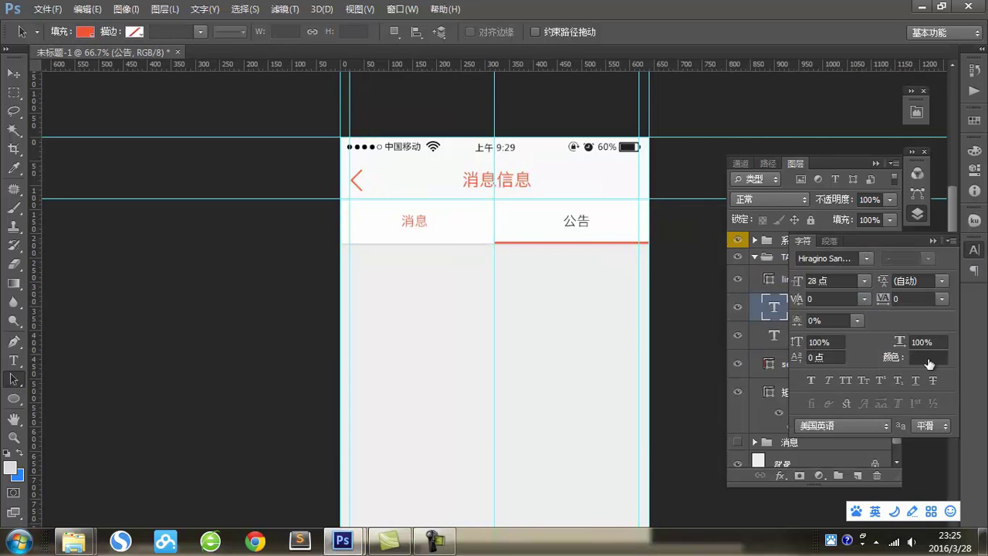
Recolour the 公告 tab label in the underline's orange-red and the 消息 label in dark grey.
{"action": "left_click", "coordinate": [929, 363]}
{"action": "left_click_drag", "start_coordinate": [733, 214], "coordinate": [946, 241]}
{"action": "left_click", "coordinate": [600, 241]}
{"action": "key", "text": "Return"}
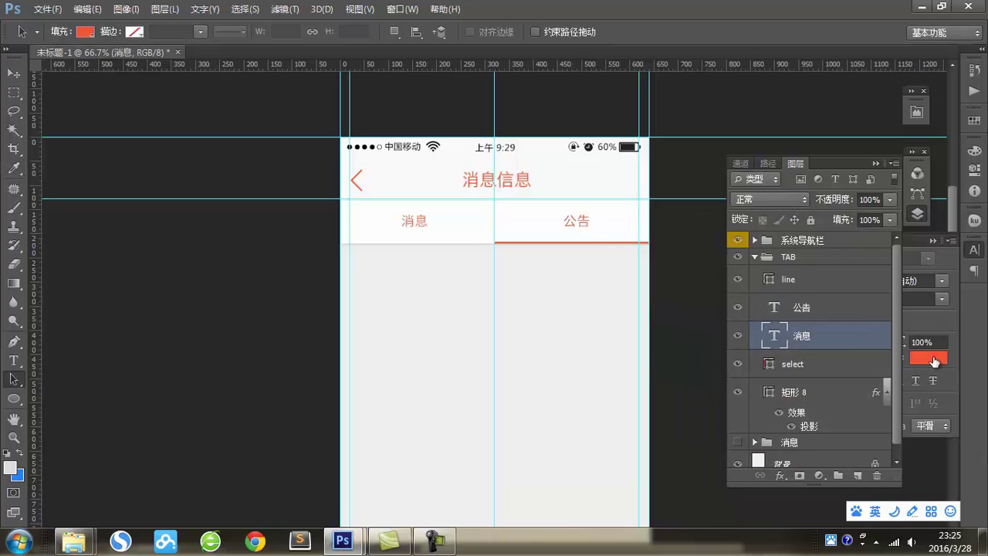
{"action": "left_click", "coordinate": [929, 357]}
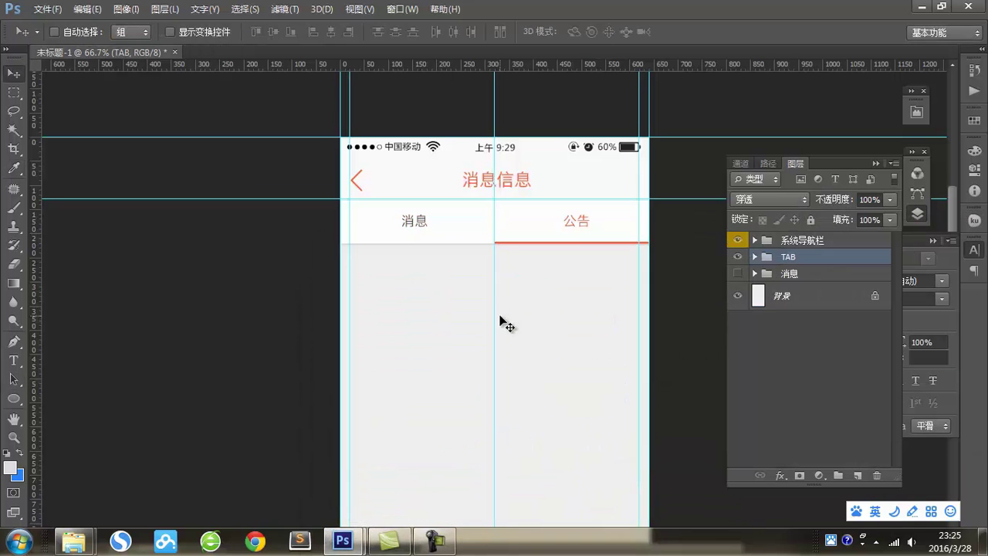
{"action": "key", "text": "ctrl+minus"}
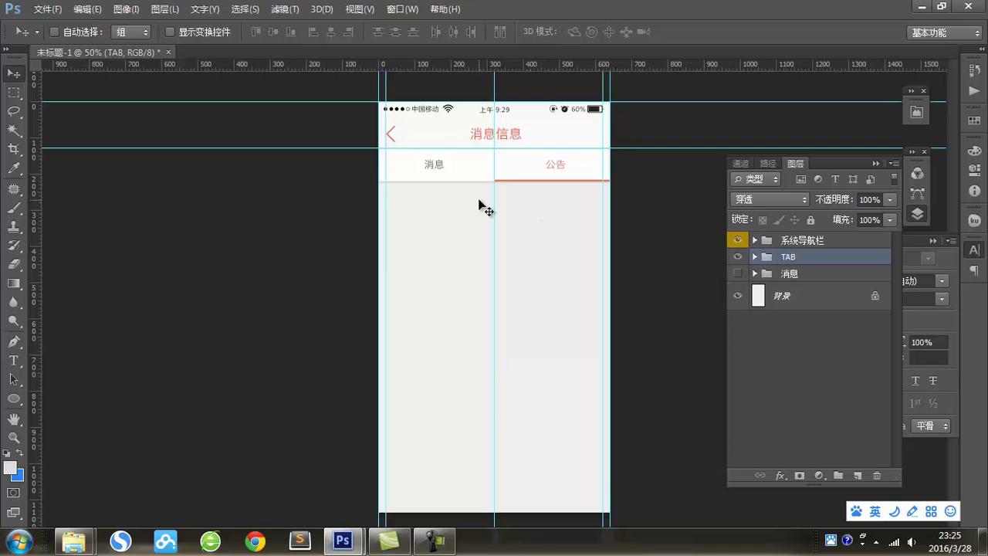
Create a 320 × 38 px rounded rectangle with a 6 px radius just below the tab bar.
{"action": "left_click", "coordinate": [15, 399]}
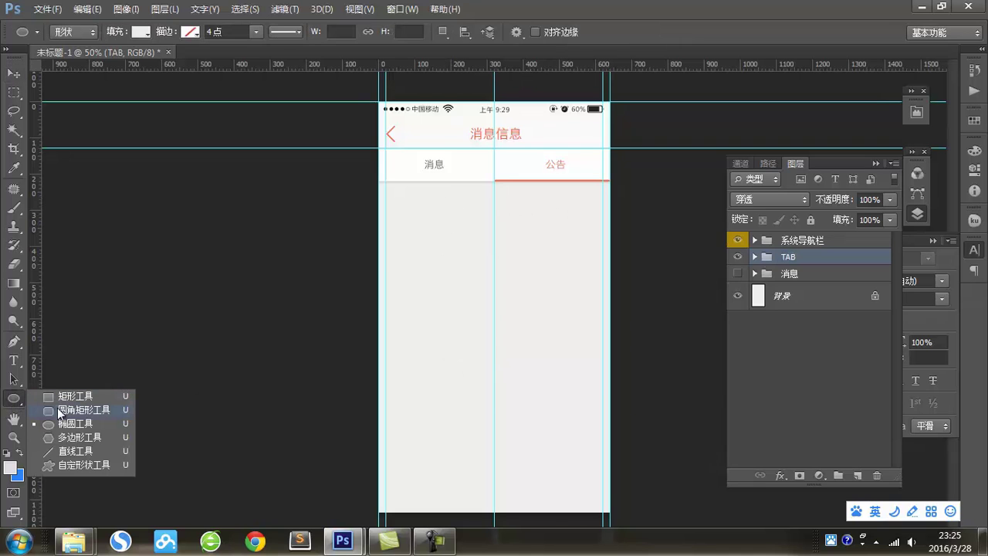
{"action": "left_click", "coordinate": [61, 410]}
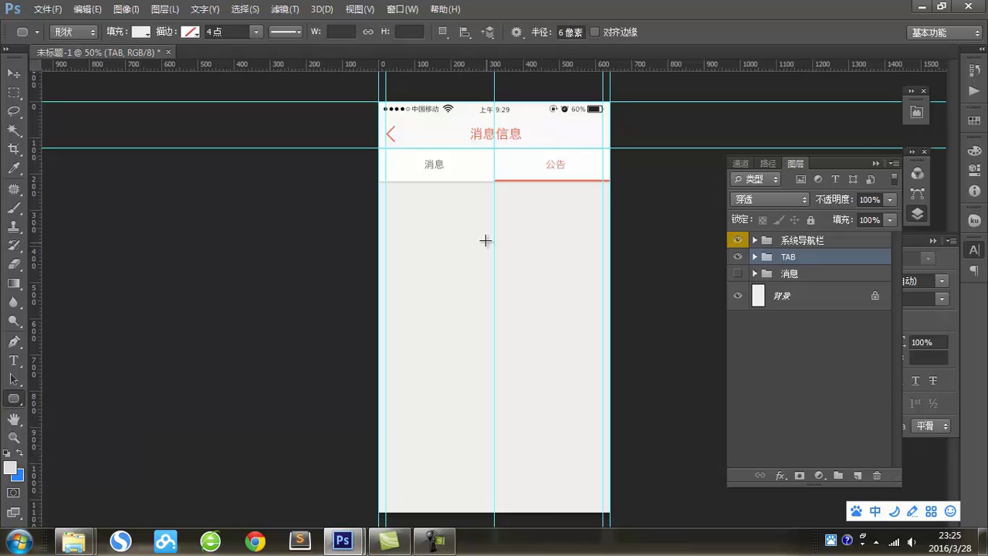
{"action": "left_click", "coordinate": [453, 200]}
{"action": "left_click", "coordinate": [459, 166]}
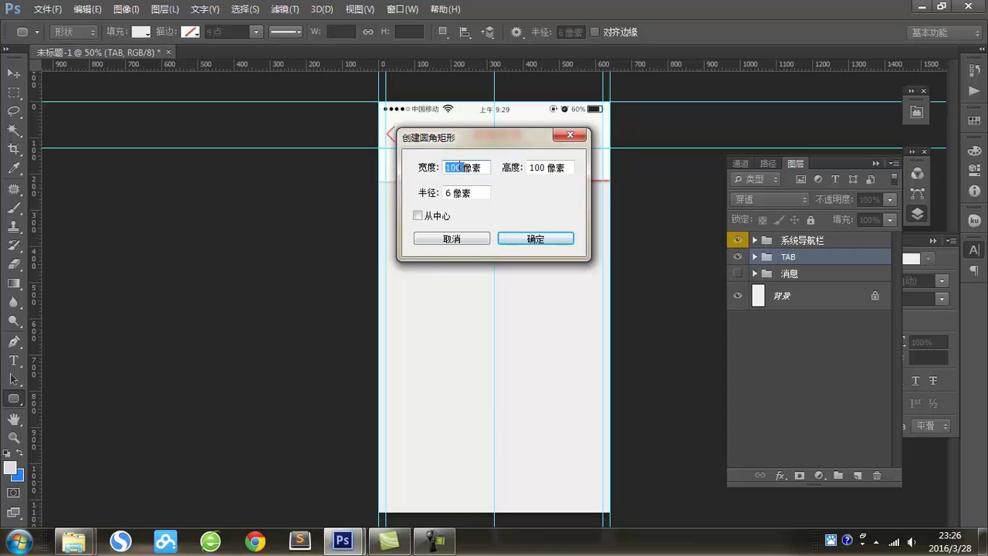
{"action": "type", "text": "320"}
{"action": "double_click", "coordinate": [540, 166]}
{"action": "type", "text": "30"}
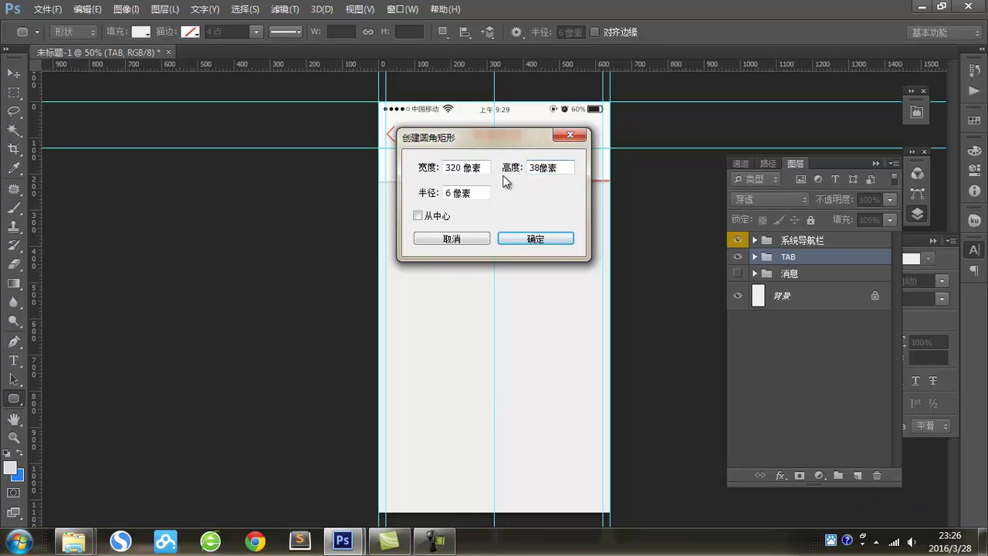
{"action": "left_click", "coordinate": [521, 232]}
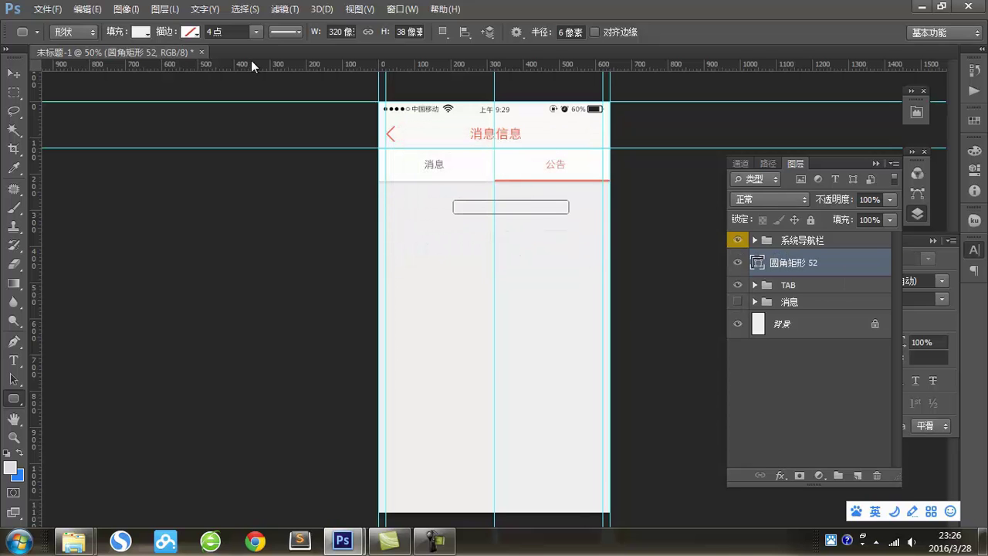
Fill the rounded rectangle with a light grey and shift it left toward the middle of the screen.
{"action": "left_click", "coordinate": [142, 34]}
{"action": "left_click", "coordinate": [123, 102]}
{"action": "key", "text": "v"}
{"action": "scroll", "coordinate": [548, 159], "scroll_direction": "up", "scroll_amount": 2}
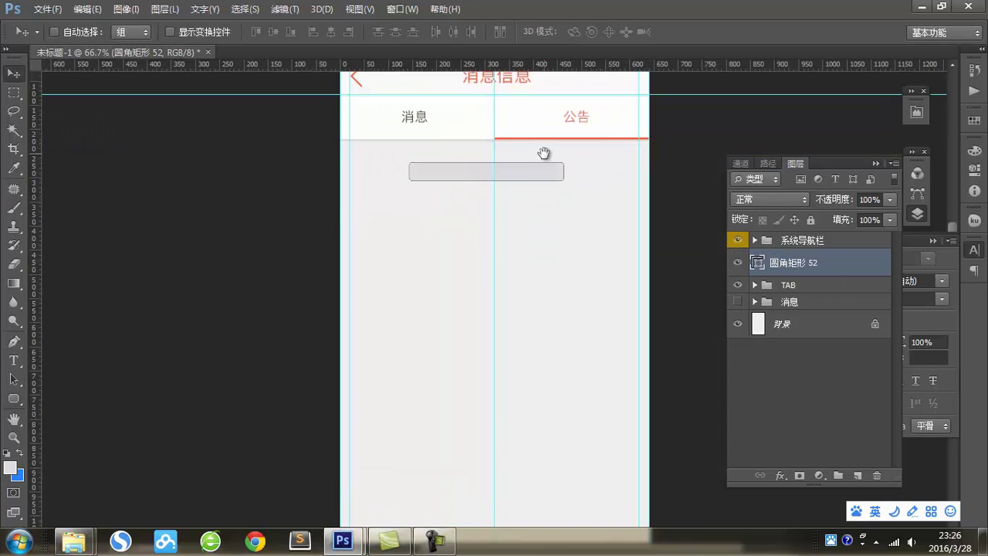
{"action": "key", "text": "ctrl+plus"}
{"action": "left_click", "coordinate": [13, 361]}
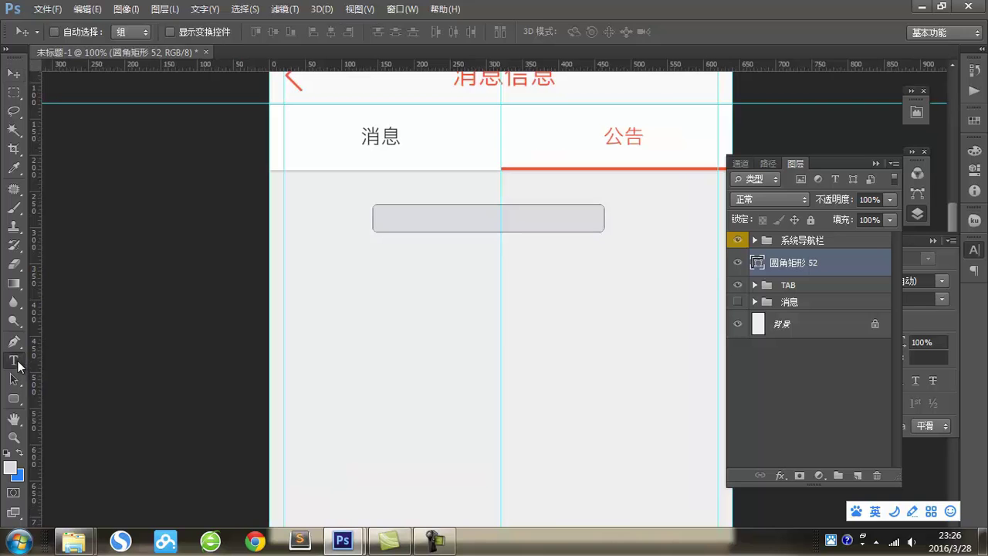
{"action": "left_click", "coordinate": [399, 279]}
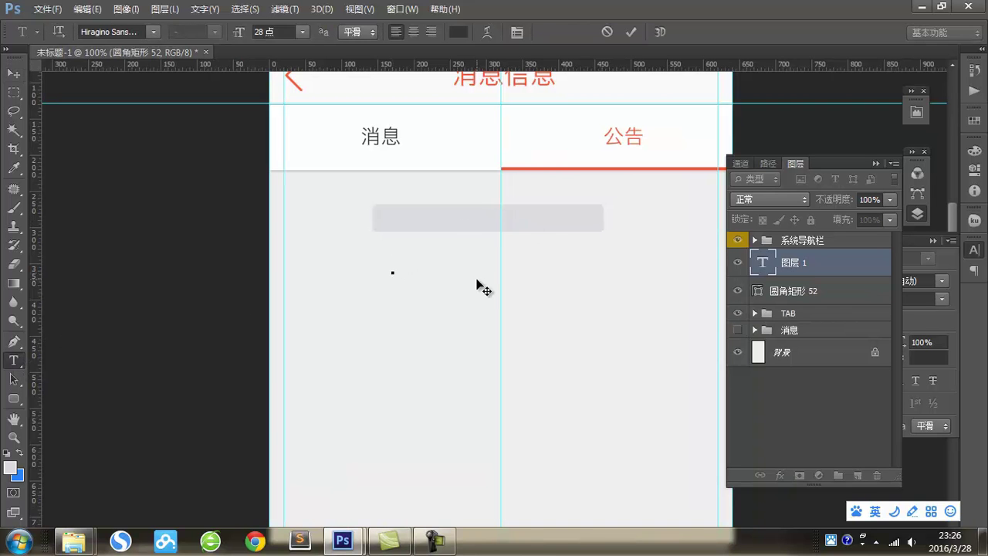
{"action": "key", "text": "ctrl+v"}
{"action": "key", "text": "ctrl+Return"}
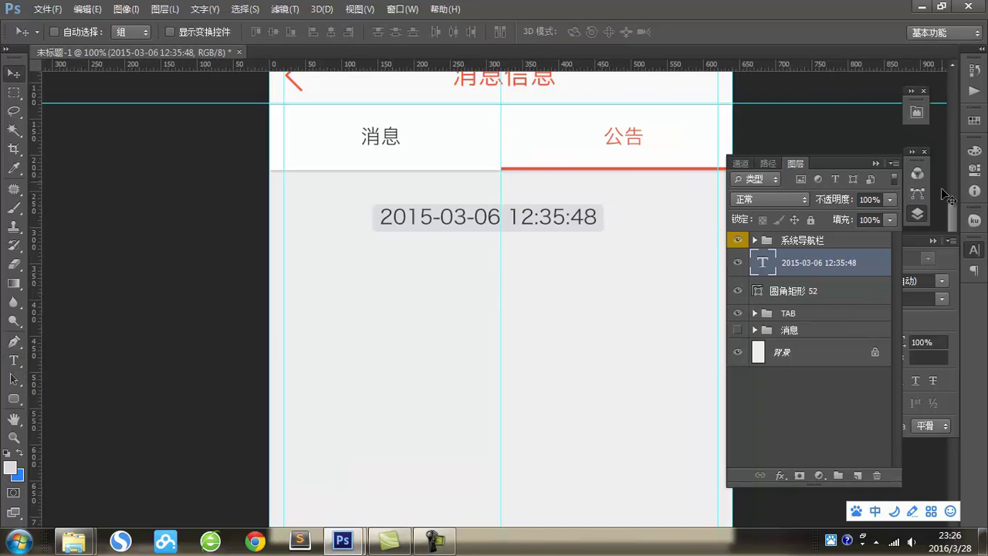
Set the timestamp text to 24 pt in white and group it with its grey background as time.
{"action": "left_click", "coordinate": [912, 242]}
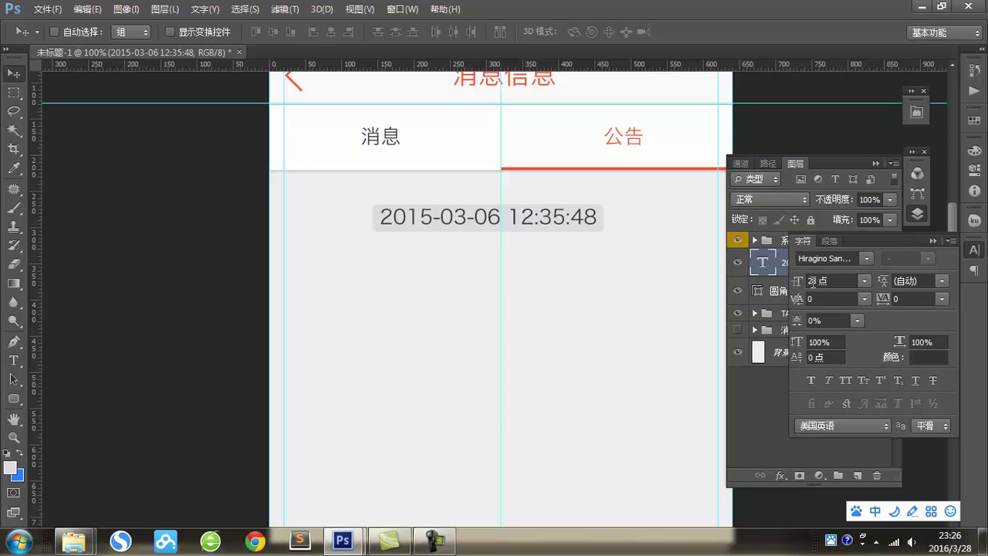
{"action": "double_click", "coordinate": [814, 281]}
{"action": "type", "text": "24"}
{"action": "key", "text": "Return"}
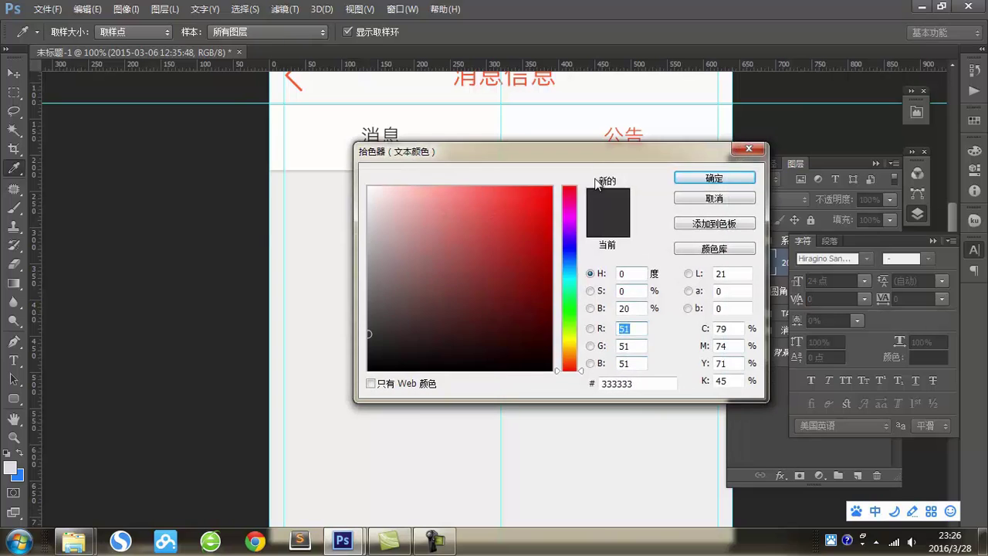
{"action": "left_click_drag", "start_coordinate": [409, 153], "coordinate": [516, 278]}
{"action": "left_click", "coordinate": [544, 132]}
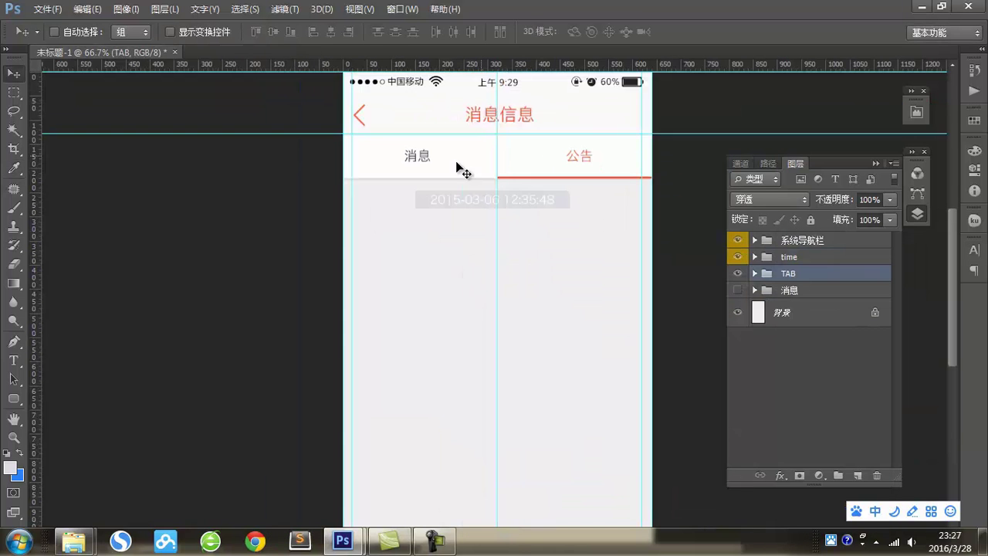
Create a 580 × 580 px rounded rectangle with a 6 px radius below the timestamp as the announcement card.
{"action": "left_click", "coordinate": [14, 401]}
{"action": "right_click", "coordinate": [14, 401]}
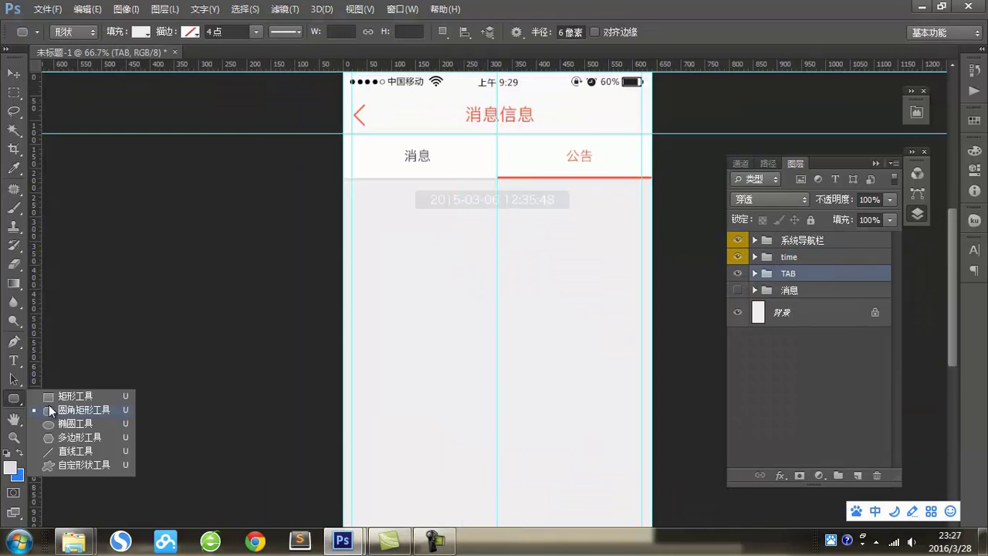
{"action": "left_click", "coordinate": [56, 409]}
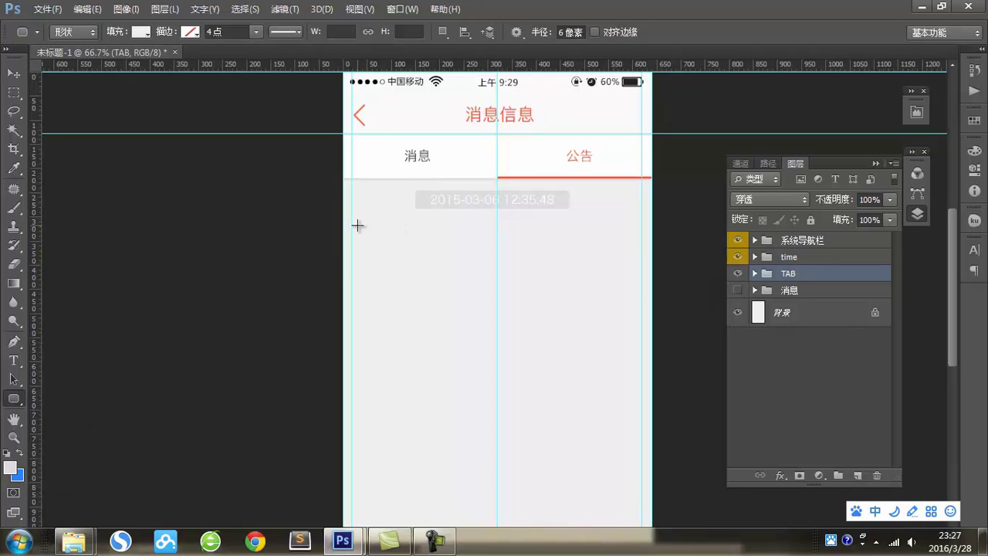
{"action": "left_click", "coordinate": [367, 244]}
{"action": "left_click", "coordinate": [461, 168]}
{"action": "type", "text": "580"}
{"action": "double_click", "coordinate": [532, 169]}
{"action": "type", "text": "580"}
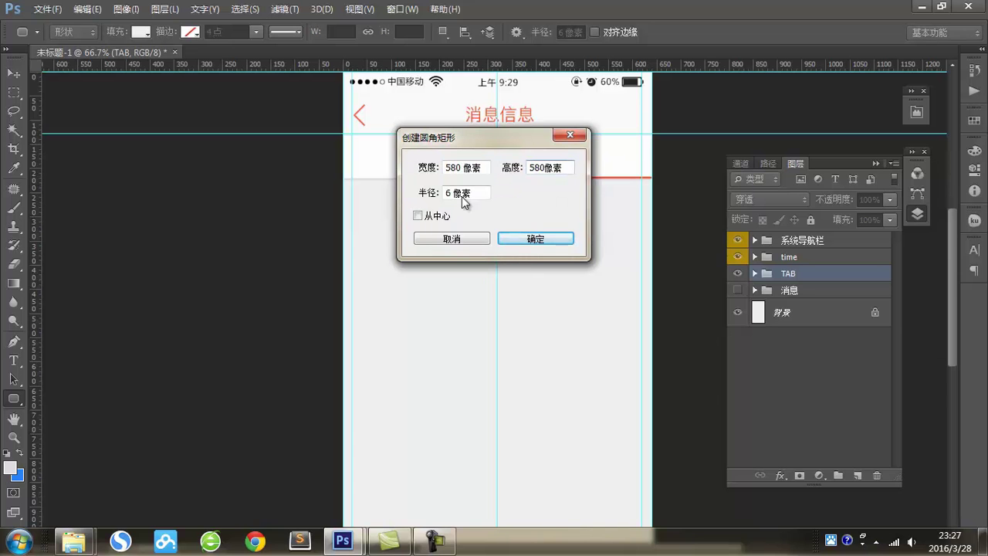
{"action": "left_click", "coordinate": [532, 239]}
Fill the announcement card with white and centre it horizontally below the timestamp.
{"action": "left_click", "coordinate": [141, 32]}
{"action": "left_click", "coordinate": [13, 74]}
{"action": "left_click", "coordinate": [375, 236]}
{"action": "scroll", "coordinate": [375, 236], "scroll_direction": "down", "scroll_amount": 2}
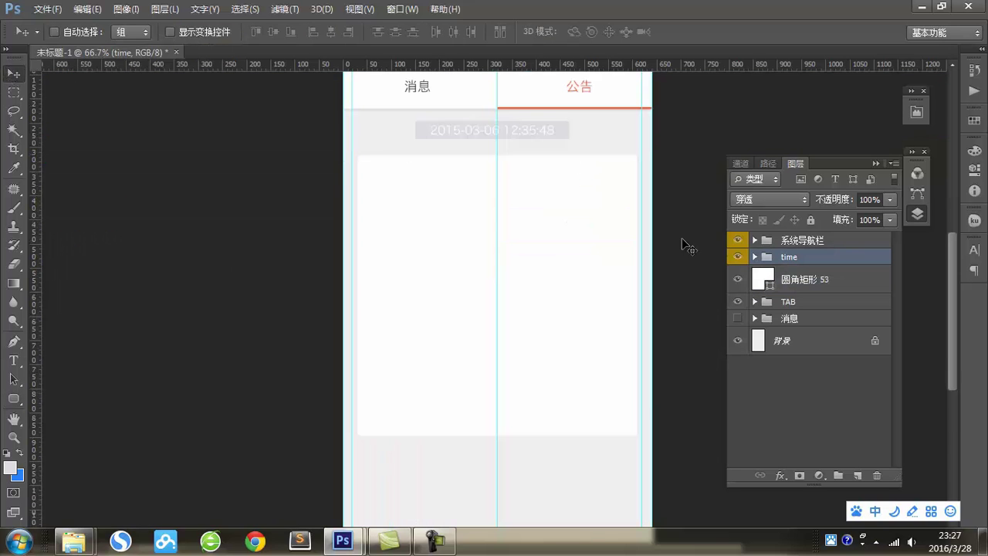
Give the announcement card a 1 px outside stroke in colour dedede.
{"action": "left_click", "coordinate": [790, 280]}
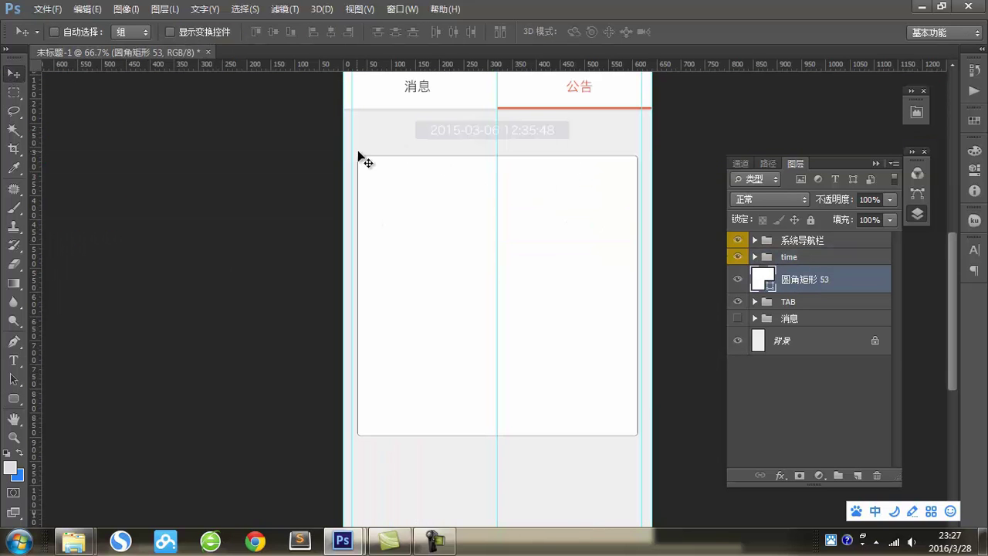
{"action": "left_click", "coordinate": [782, 475]}
{"action": "left_click", "coordinate": [795, 332]}
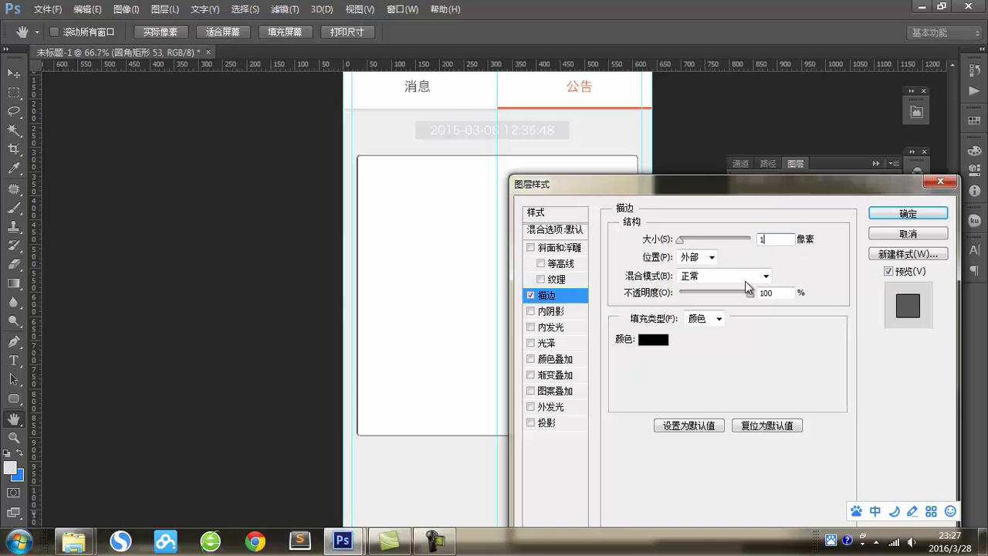
{"action": "left_click", "coordinate": [655, 338]}
{"action": "double_click", "coordinate": [763, 506]}
{"action": "type", "text": "dede"}
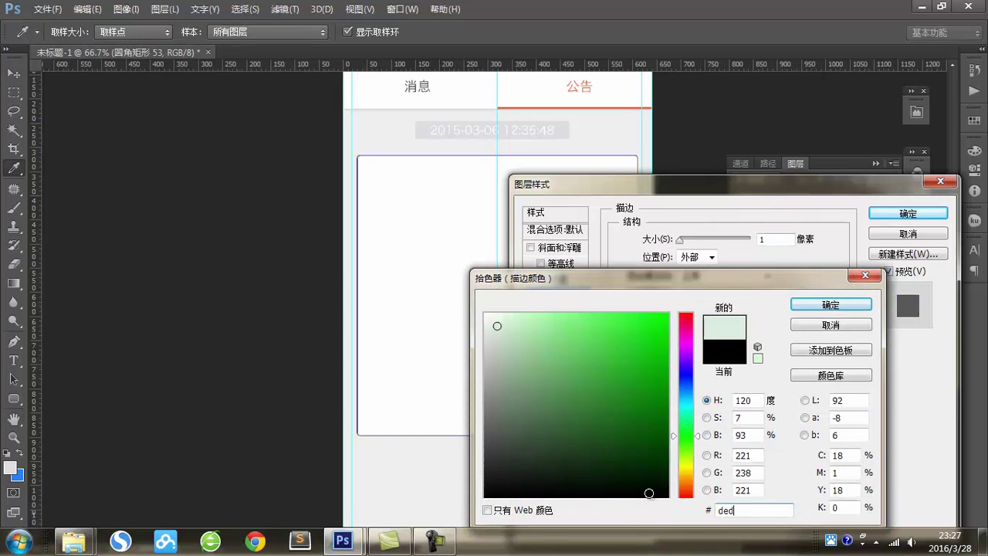
{"action": "type", "text": "de"}
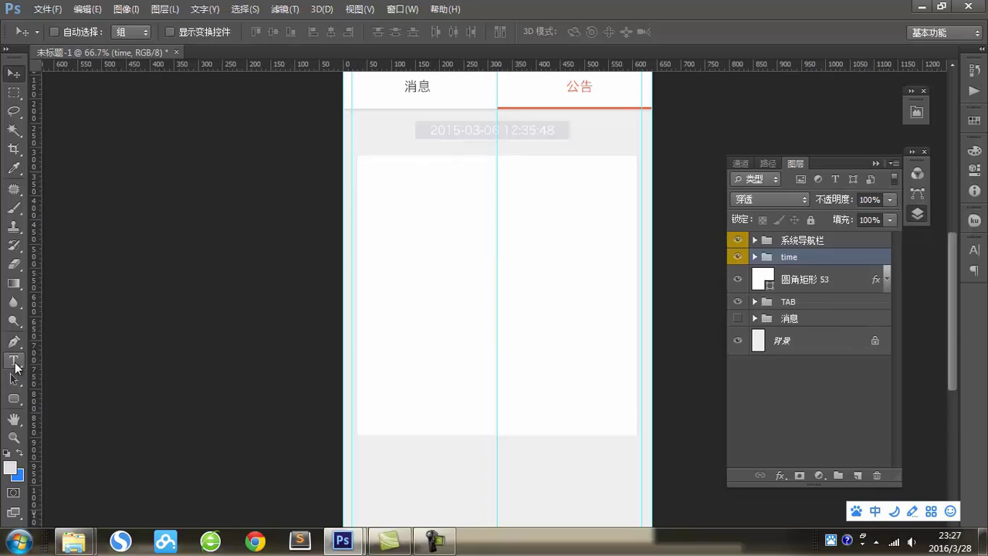
Add the heading 新春大降价12月20号零点开启 at the top of the card in 30 pt bold dark text.
{"action": "left_click", "coordinate": [13, 361]}
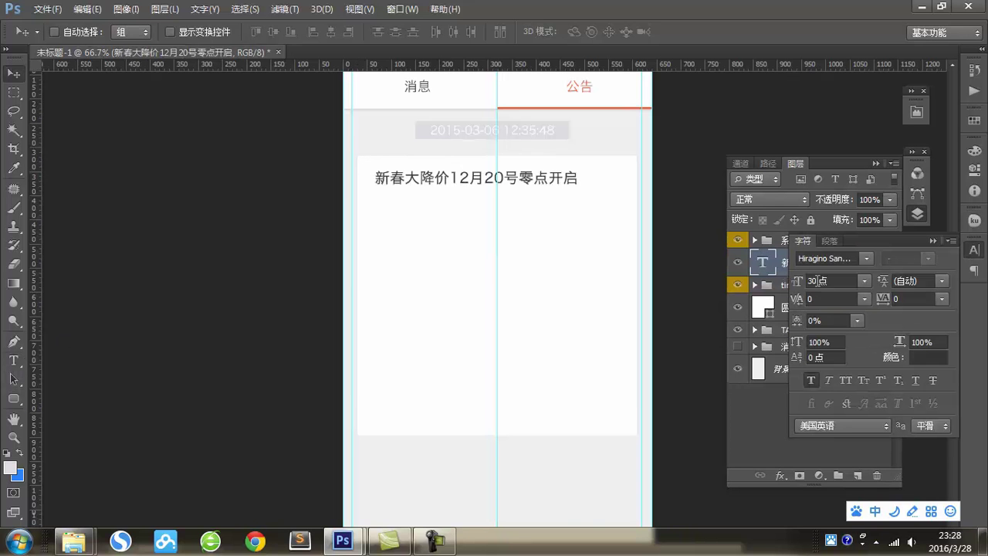
{"action": "left_click", "coordinate": [929, 357]}
{"action": "left_click", "coordinate": [821, 310]}
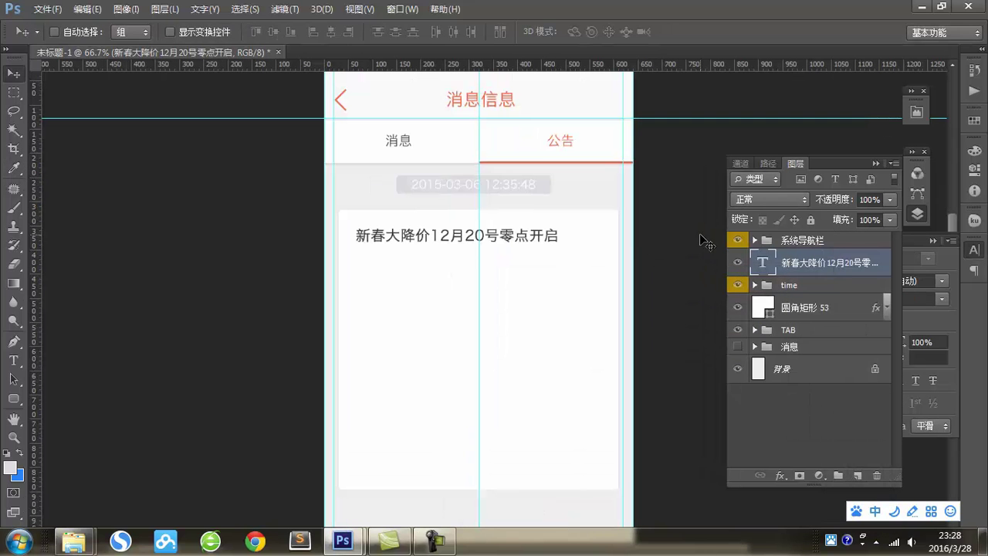
Draw a wide light grey rectangle inside the card as an image placeholder and position it below the heading.
{"action": "left_click", "coordinate": [14, 399]}
{"action": "left_click", "coordinate": [70, 399]}
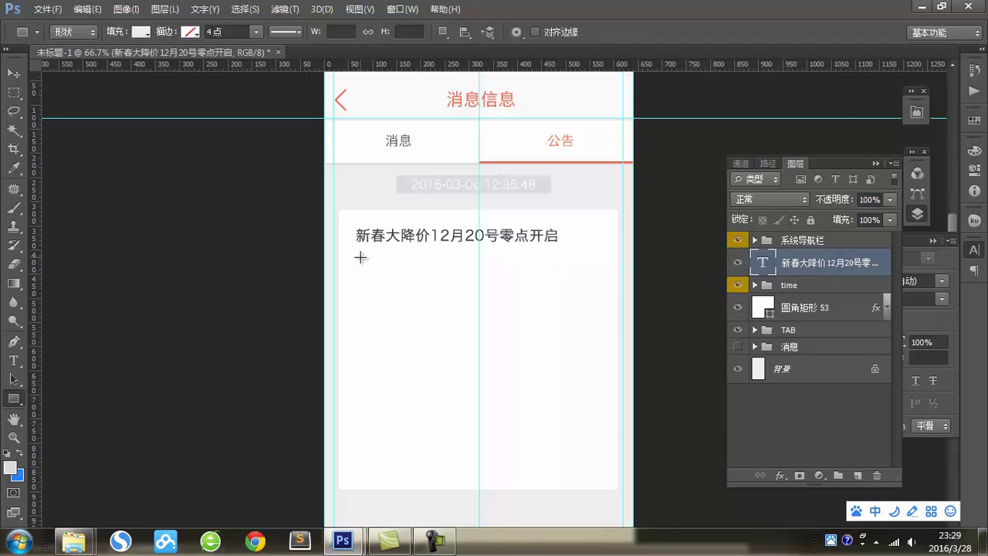
{"action": "left_click", "coordinate": [377, 315]}
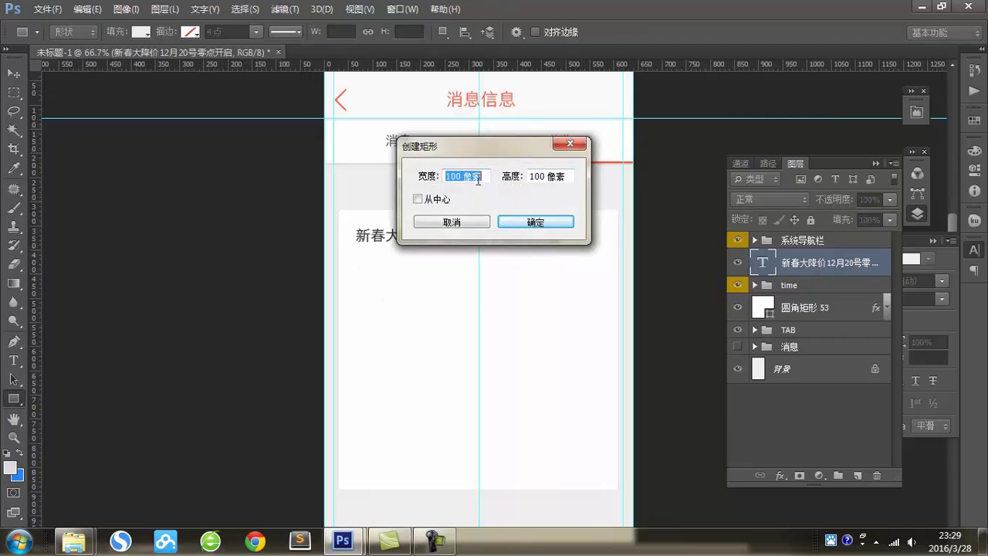
{"action": "key", "text": "Return"}
{"action": "key", "text": "v"}
{"action": "left_click_drag", "start_coordinate": [429, 283], "coordinate": [425, 286]}
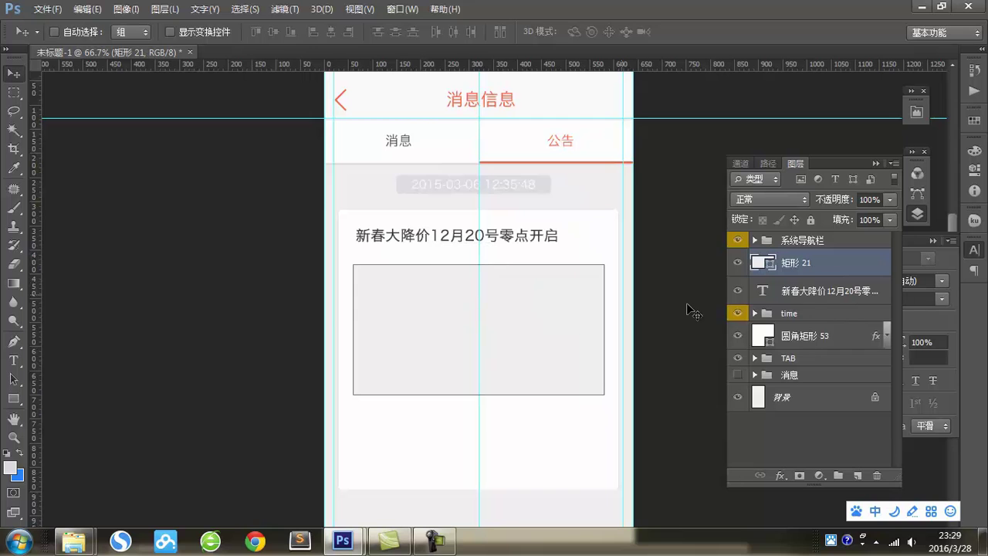
Nudge the image placeholder rectangle up about 7 px, closer to the heading.
{"action": "key", "text": "Up"}
{"action": "key", "text": "Up"}
{"action": "key", "text": "Up"}
{"action": "key", "text": "Up"}
{"action": "key", "text": "Up"}
{"action": "key", "text": "Up"}
{"action": "key", "text": "Up"}
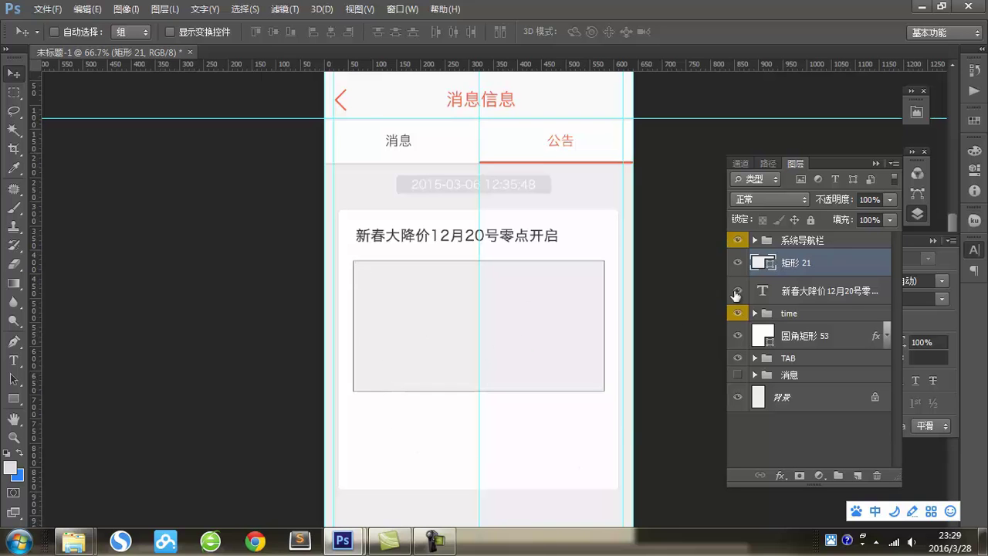
Select the image placeholder rectangle below the heading, place the model photo in it and group them as img.
{"action": "left_click", "coordinate": [811, 290]}
{"action": "left_click", "coordinate": [811, 263]}
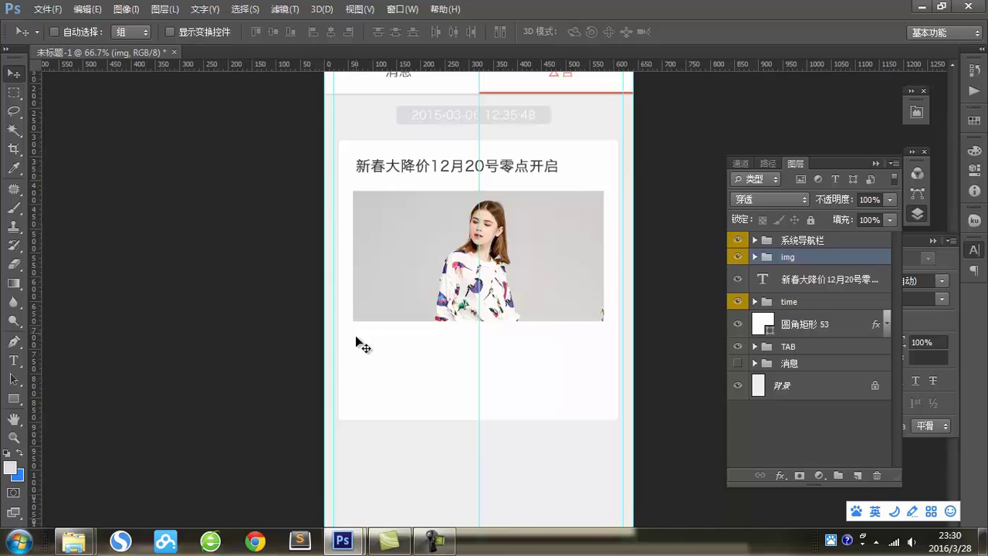
Add a left-aligned paragraph below the photo reading 12月25日新春大降价12月20号零点开启，全场满就减，先买先减...
{"action": "left_click", "coordinate": [12, 361]}
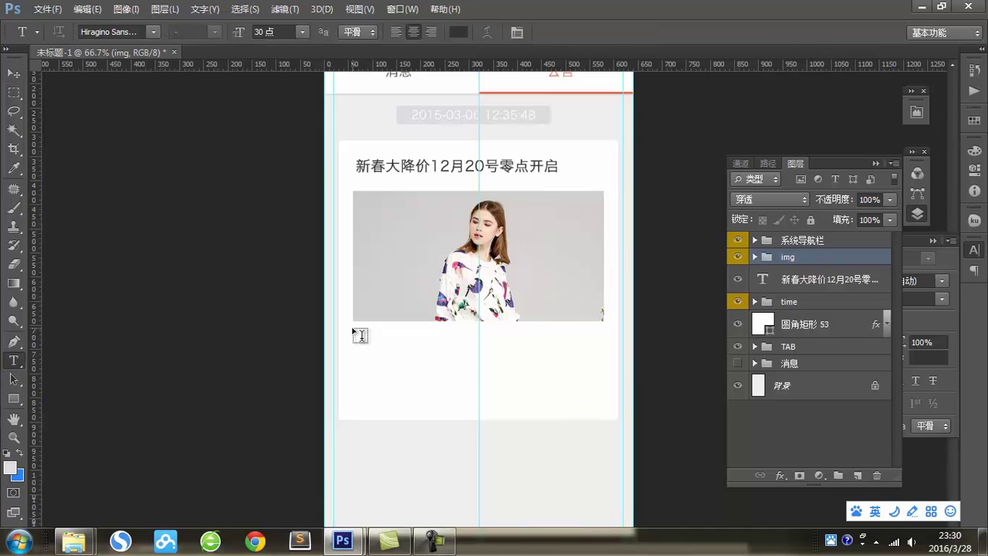
{"action": "left_click_drag", "start_coordinate": [354, 327], "coordinate": [533, 374]}
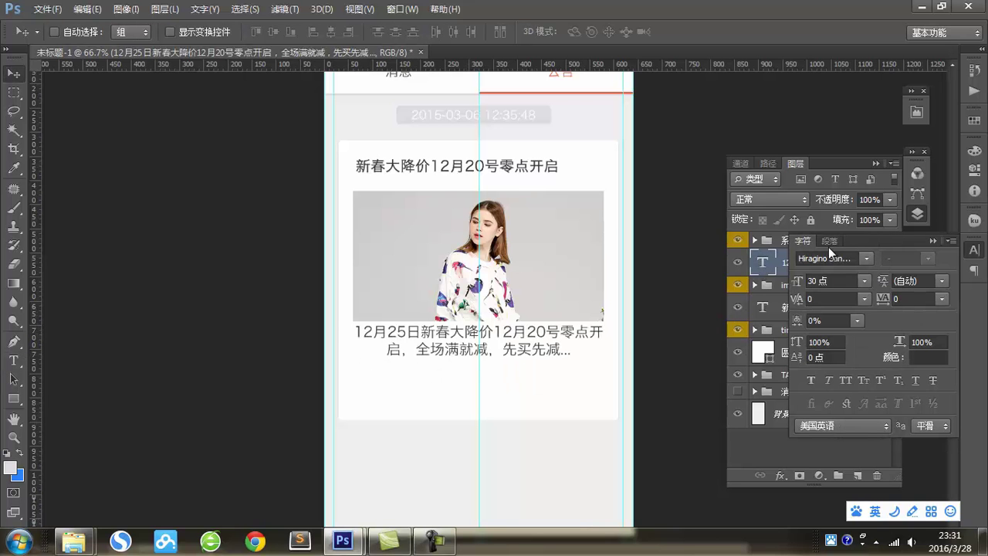
{"action": "left_click", "coordinate": [828, 246]}
{"action": "left_click", "coordinate": [815, 260]}
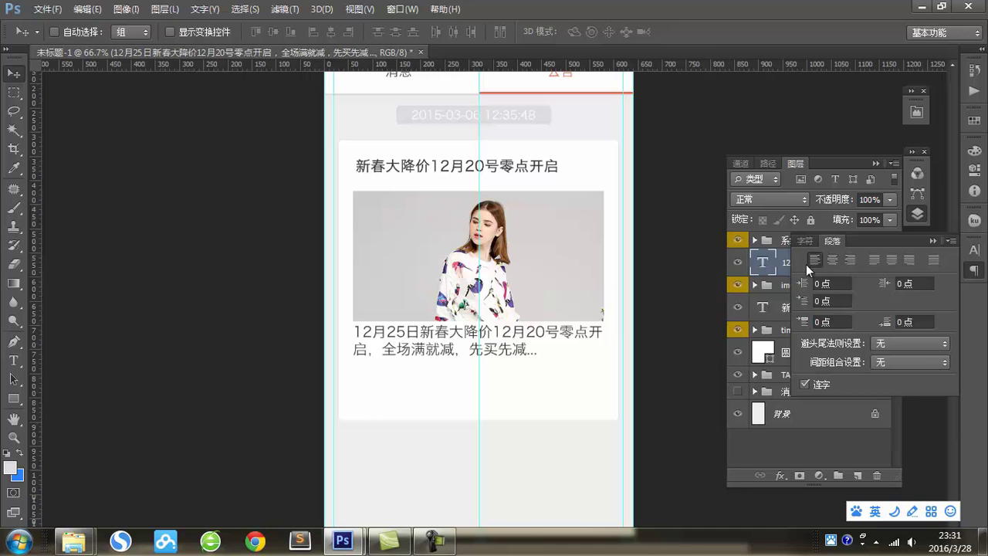
Set the announcement paragraph's font size to 24 pt and its text colour to grey 777777.
{"action": "left_click", "coordinate": [804, 243]}
{"action": "double_click", "coordinate": [815, 281]}
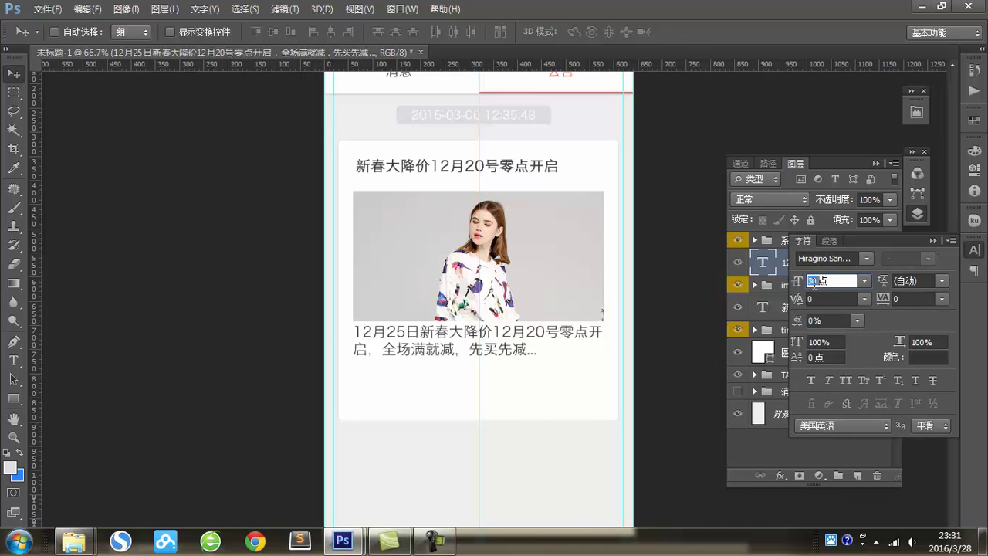
{"action": "type", "text": "24"}
{"action": "key", "text": "Return"}
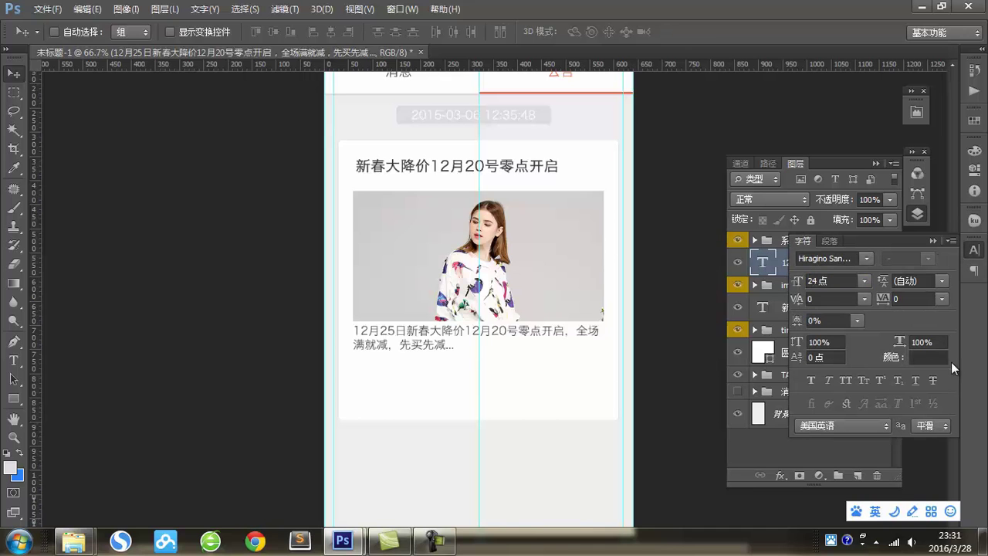
{"action": "left_click", "coordinate": [929, 357]}
{"action": "left_click", "coordinate": [519, 463]}
{"action": "left_click", "coordinate": [829, 306]}
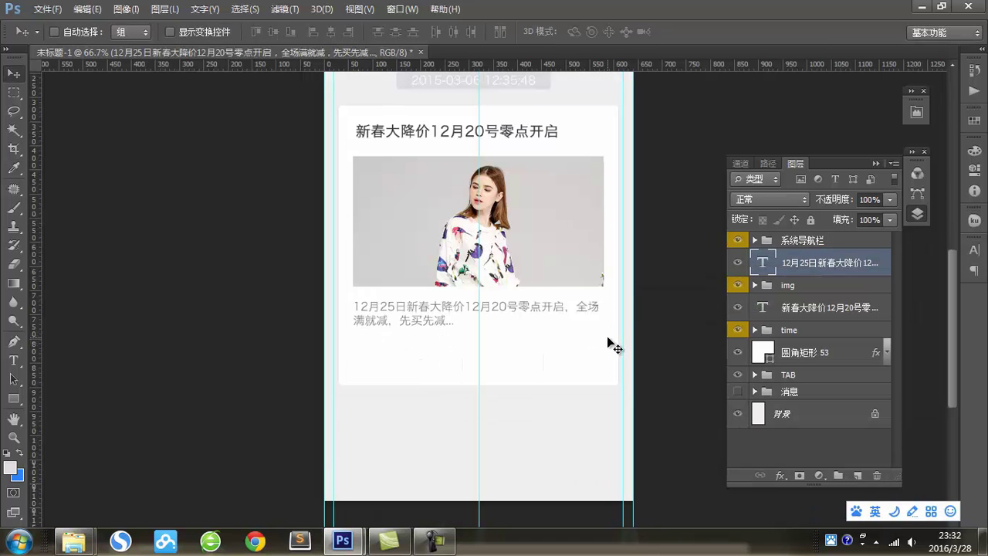
Draw a thin light grey horizontal divider below the paragraph and name its layer line.
{"action": "left_click", "coordinate": [14, 398]}
{"action": "left_click", "coordinate": [49, 398]}
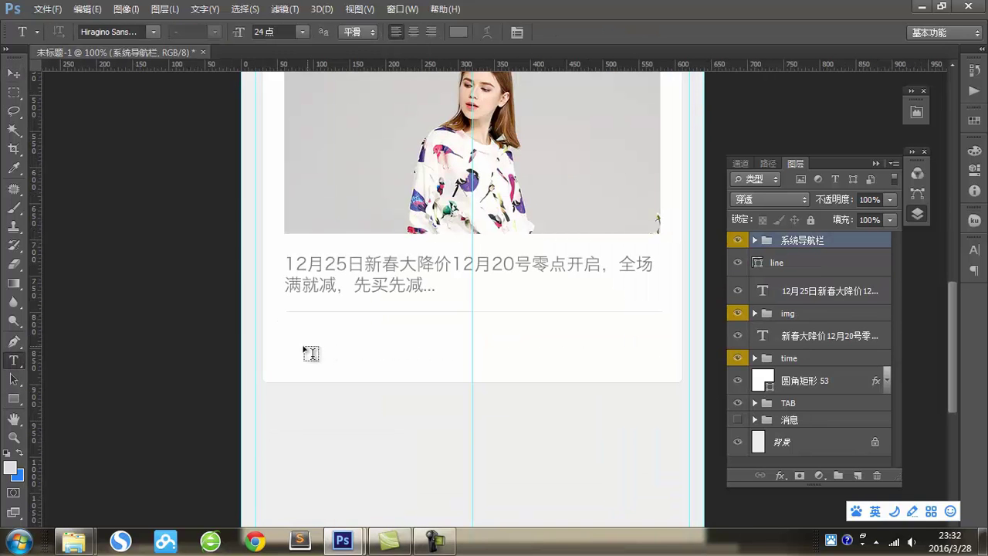
Add the label 查看详情 in 24 pt below the divider line and set its text colour to 333333.
{"action": "left_click", "coordinate": [299, 346]}
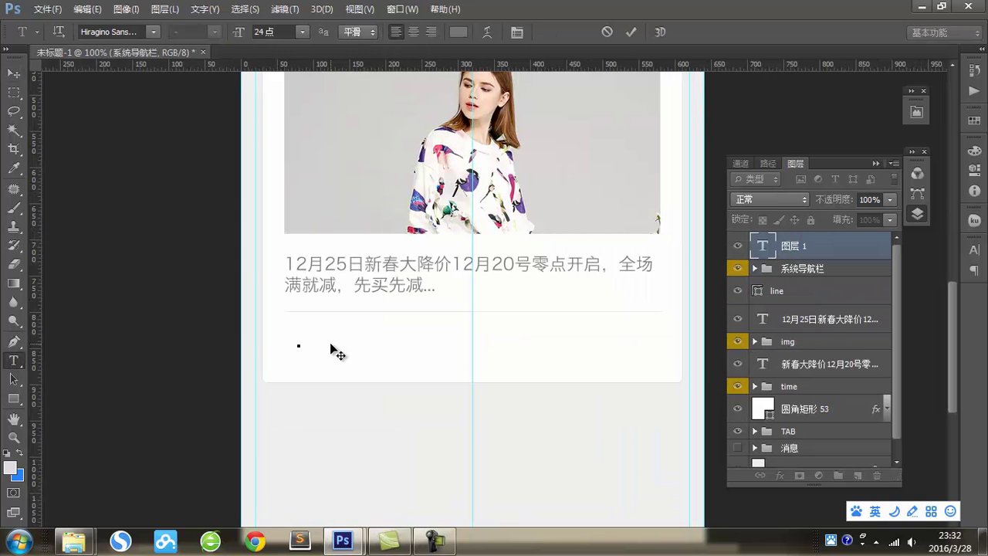
{"action": "key", "text": "shift"}
{"action": "type", "text": "查看详情"}
{"action": "key", "text": "ctrl+Return"}
{"action": "key", "text": "v"}
{"action": "left_click", "coordinate": [974, 249]}
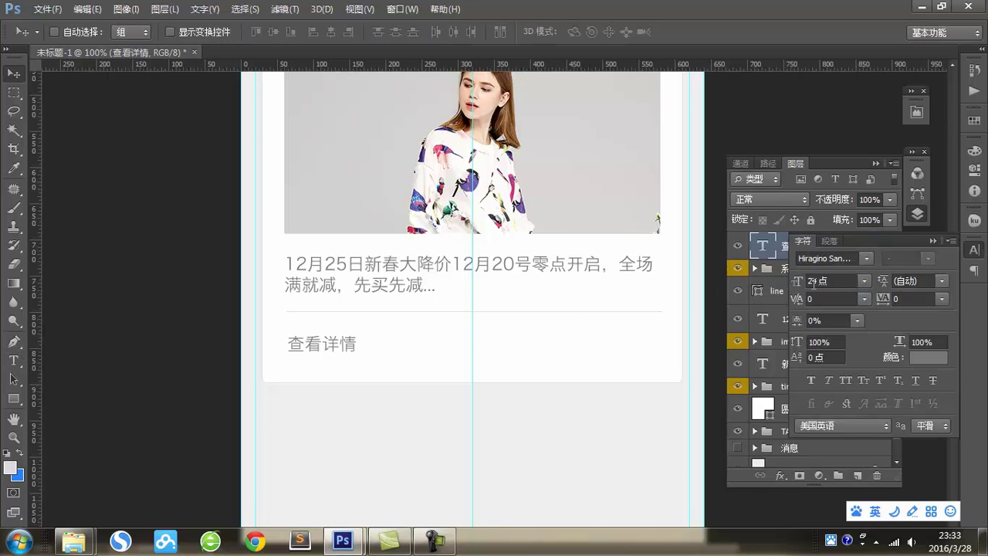
{"action": "left_click", "coordinate": [933, 360]}
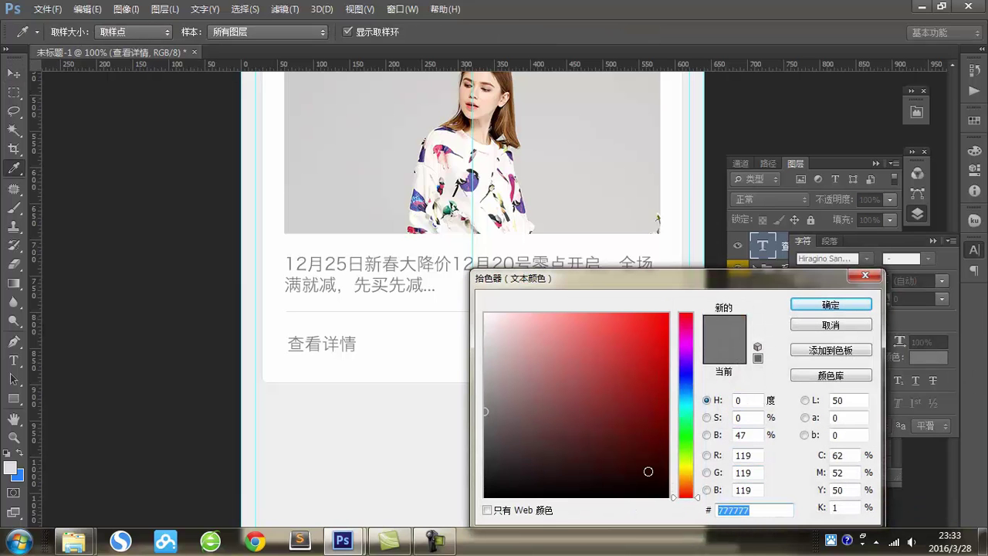
{"action": "type", "text": "333333"}
{"action": "key", "text": "Return"}
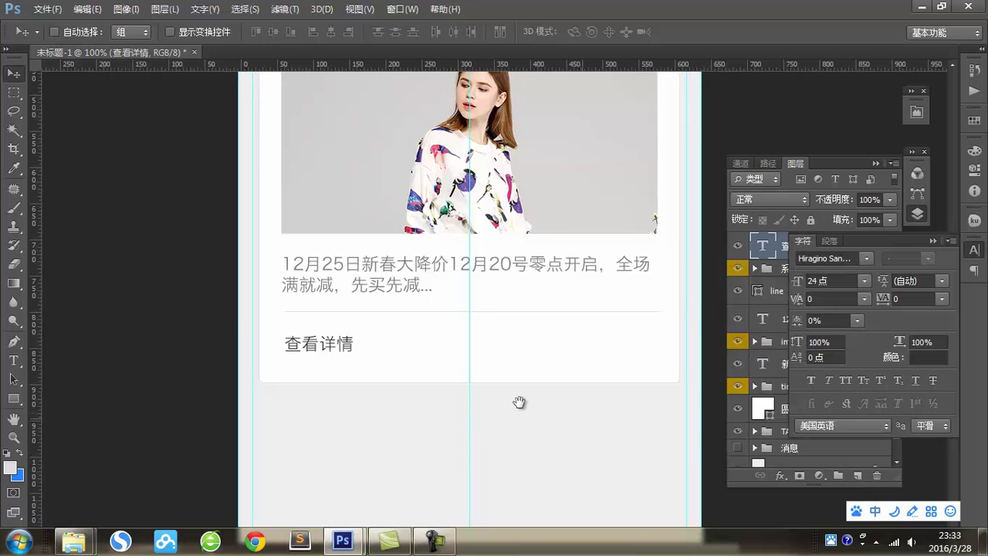
Add a grey right-pointing copy of the arrow at the end of the 查看详情 row and group the card's layers.
{"action": "scroll", "coordinate": [519, 403], "scroll_direction": "down", "scroll_amount": 1}
{"action": "key", "text": "ctrl+minus"}
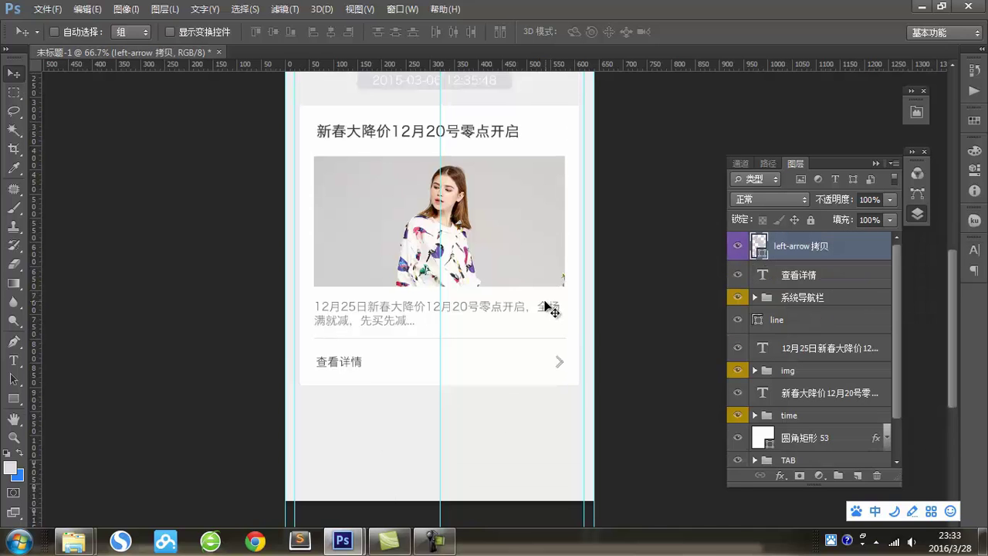
{"action": "scroll", "coordinate": [527, 309], "scroll_direction": "up", "scroll_amount": 2}
{"action": "scroll", "coordinate": [538, 223], "scroll_direction": "down", "scroll_amount": 2}
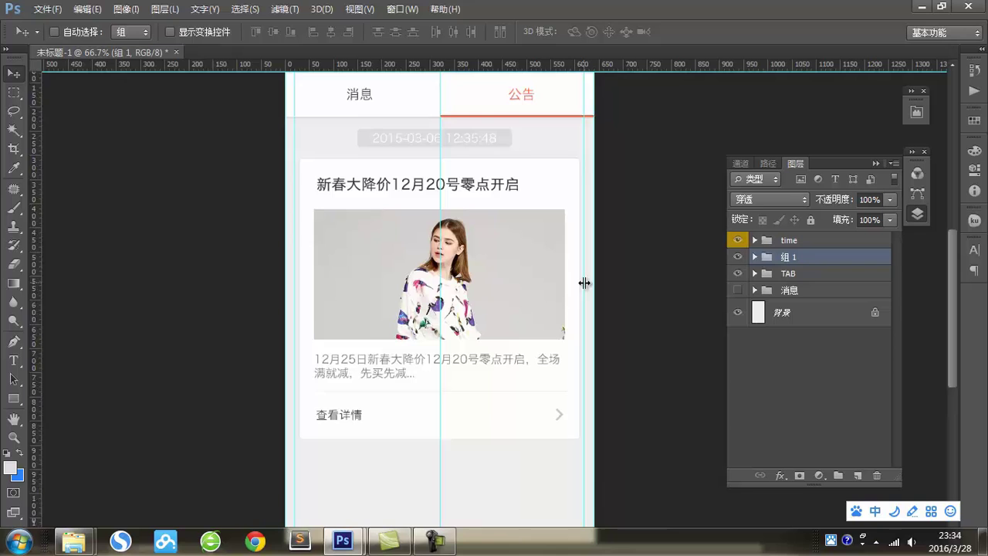
Examine the 公告 screen from the status bar and tabs down through the announcement cards.
{"action": "scroll", "coordinate": [585, 283], "scroll_direction": "down", "scroll_amount": 5}
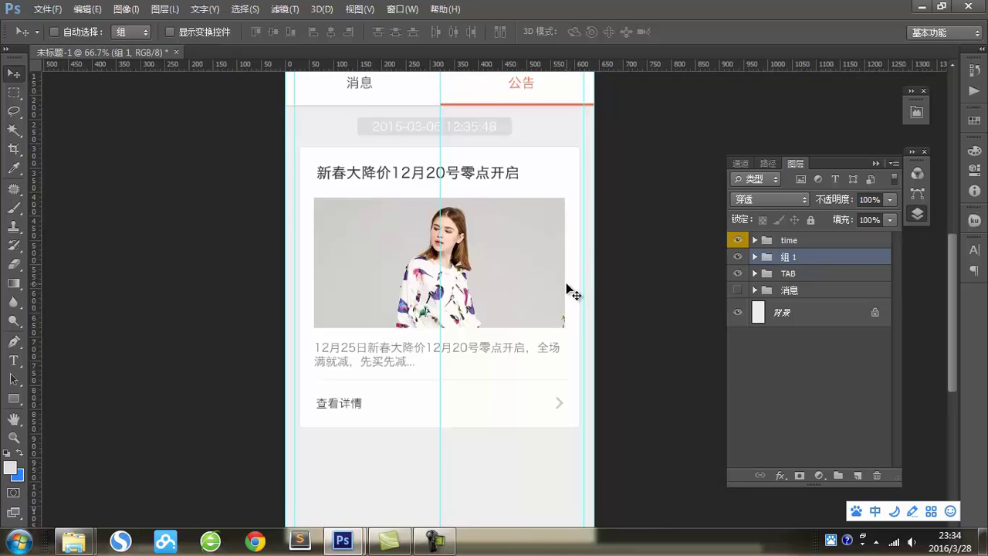
{"action": "scroll", "coordinate": [540, 249], "scroll_direction": "up", "scroll_amount": 3}
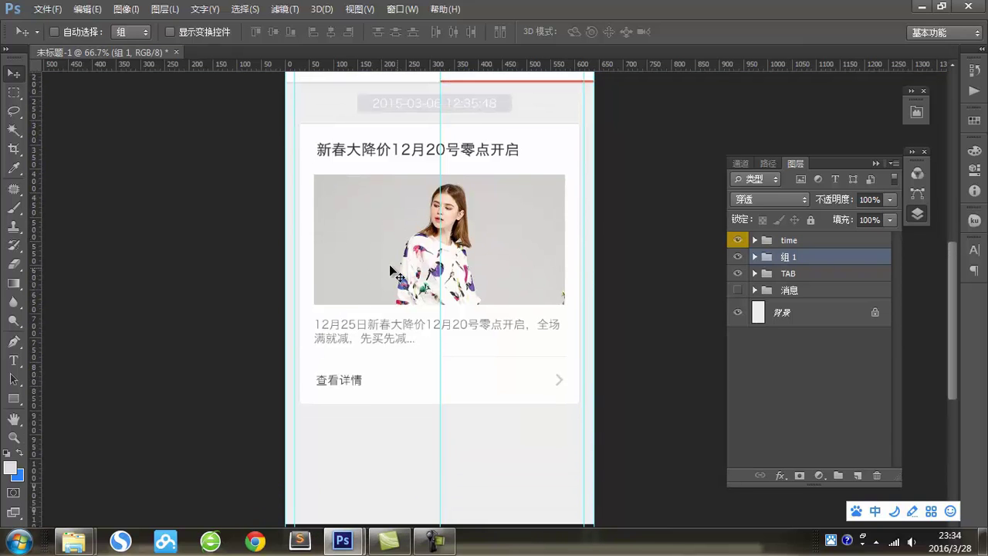
{"action": "scroll", "coordinate": [332, 189], "scroll_direction": "up", "scroll_amount": 1}
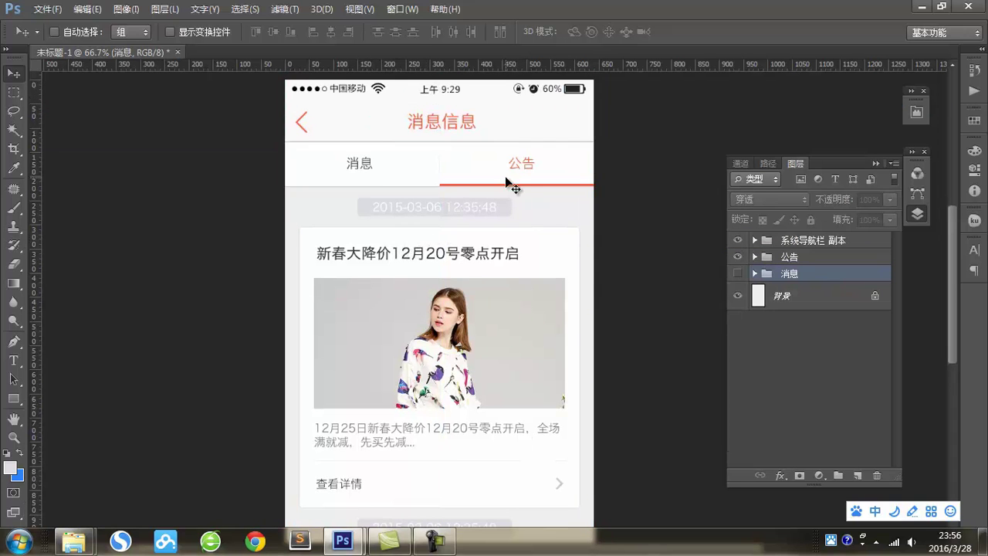
{"action": "scroll", "coordinate": [375, 199], "scroll_direction": "down", "scroll_amount": 3}
{"action": "scroll", "coordinate": [393, 216], "scroll_direction": "up", "scroll_amount": 1}
{"action": "scroll", "coordinate": [647, 278], "scroll_direction": "up", "scroll_amount": 2}
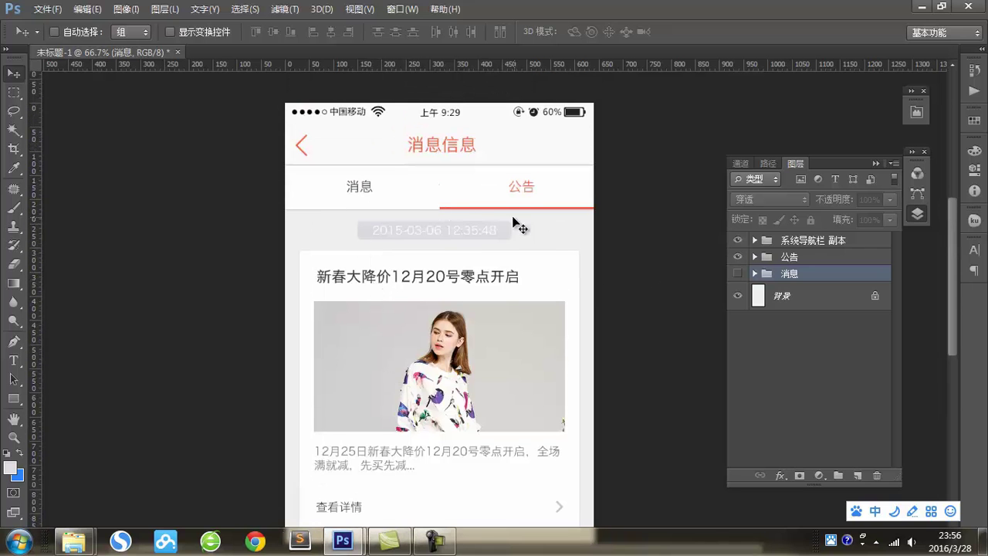
Hide the 公告 group, show the 消息 group and review the notification list.
{"action": "left_click", "coordinate": [738, 256]}
{"action": "left_click", "coordinate": [738, 273]}
{"action": "scroll", "coordinate": [497, 275], "scroll_direction": "down", "scroll_amount": 2}
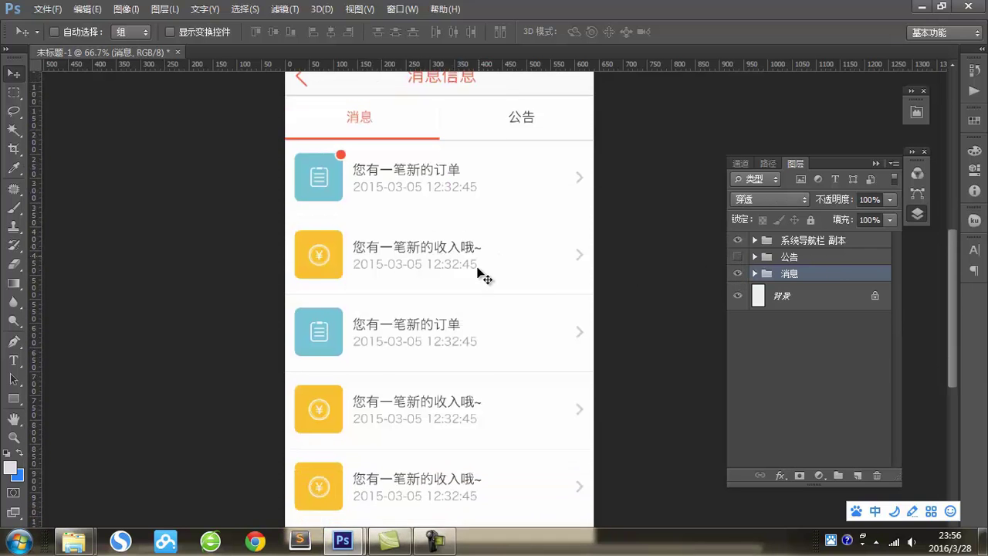
{"action": "scroll", "coordinate": [478, 269], "scroll_direction": "down", "scroll_amount": 2}
{"action": "scroll", "coordinate": [472, 279], "scroll_direction": "up", "scroll_amount": 3}
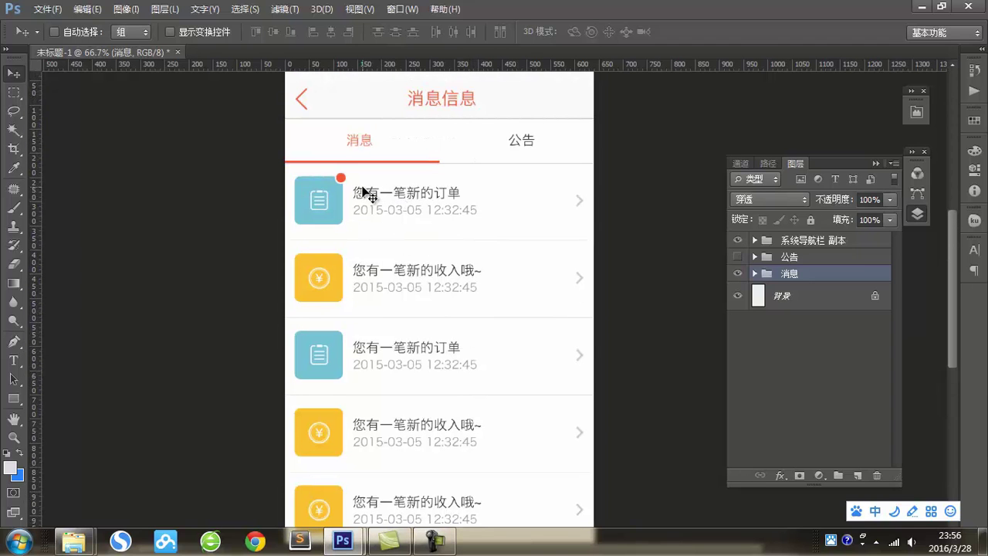
{"action": "scroll", "coordinate": [363, 188], "scroll_direction": "up", "scroll_amount": 1}
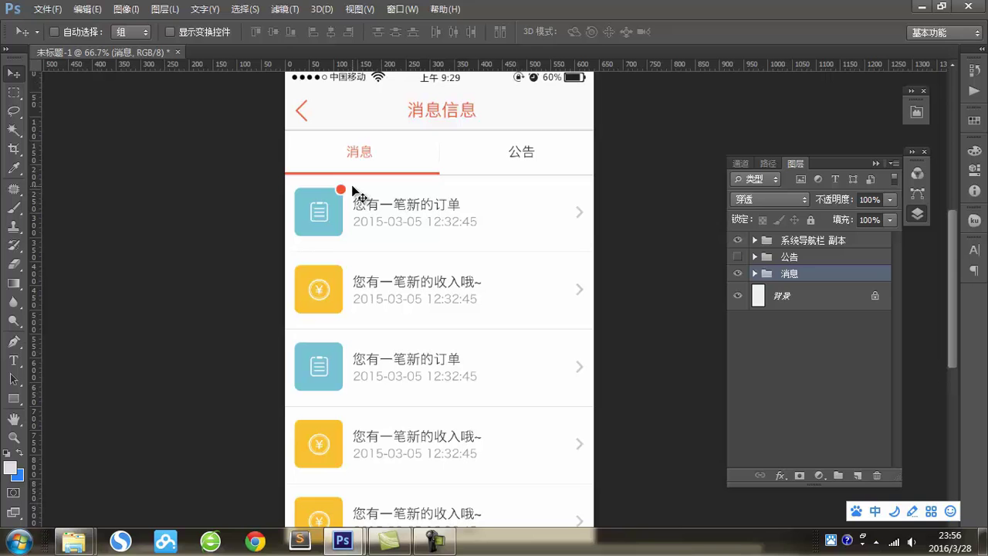